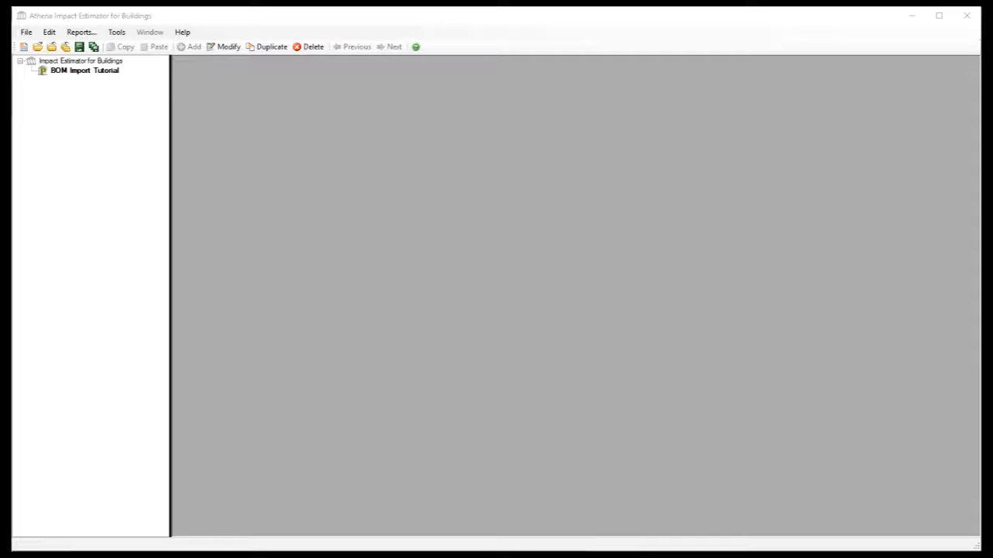
- Select the BOM Import Tutorial project, and examine the types, volumes, levels and materials of the Concrete takeoff sheet in Excel
{"action": "left_click", "coordinate": [84, 71]}
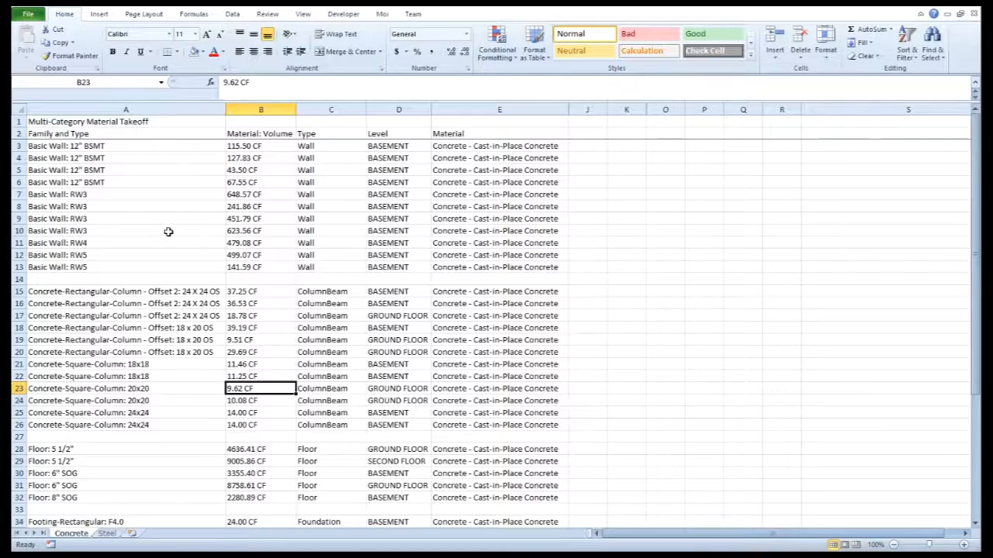
{"action": "left_click", "coordinate": [169, 231]}
{"action": "scroll", "coordinate": [169, 232], "scroll_direction": "down", "scroll_amount": 7}
{"action": "scroll", "coordinate": [168, 232], "scroll_direction": "up", "scroll_amount": 7}
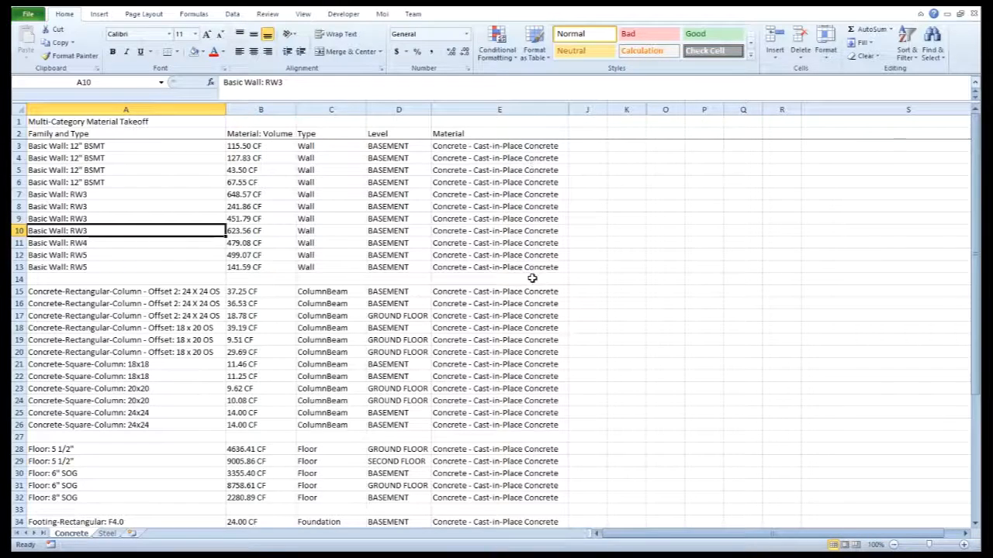
{"action": "left_click", "coordinate": [501, 219]}
{"action": "scroll", "coordinate": [499, 225], "scroll_direction": "down", "scroll_amount": 7}
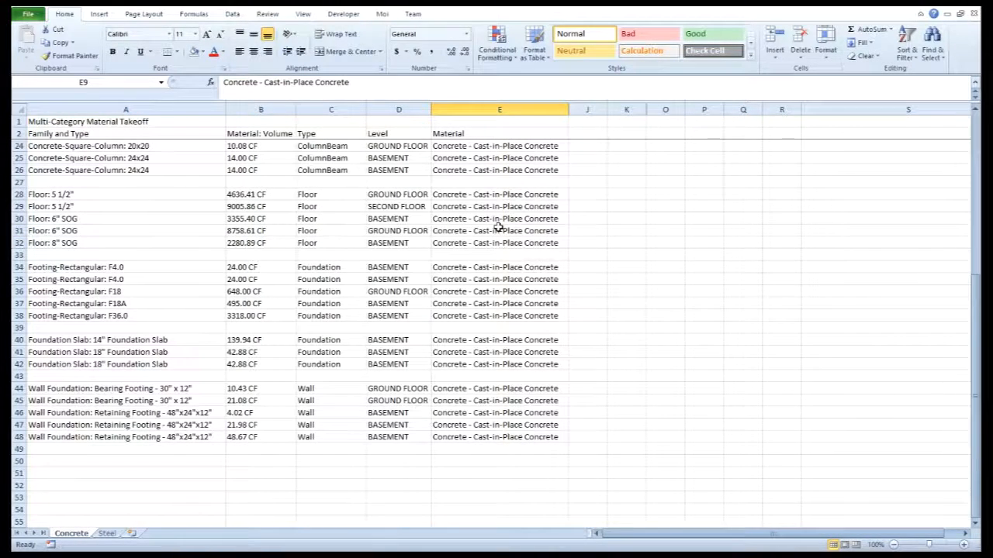
{"action": "scroll", "coordinate": [499, 225], "scroll_direction": "up", "scroll_amount": 7}
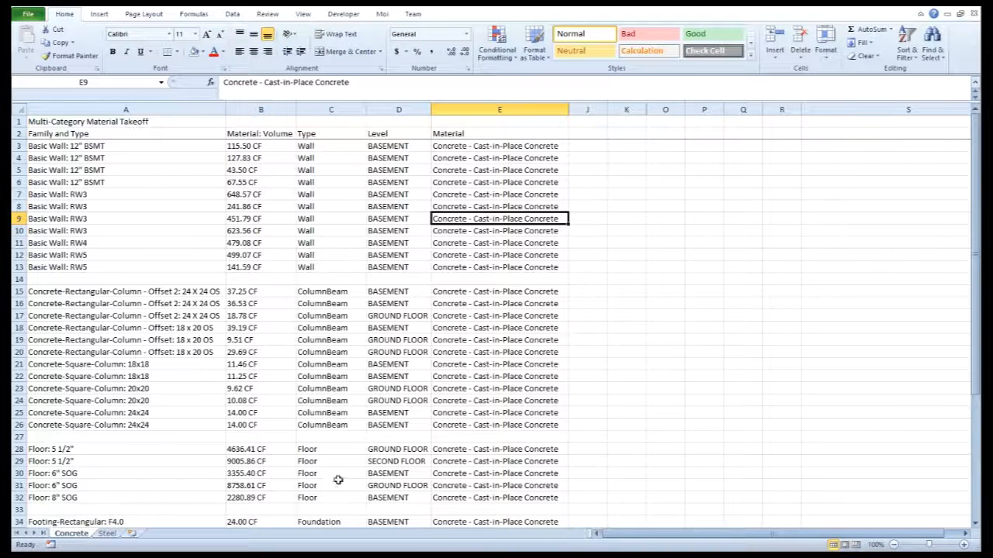
{"action": "scroll", "coordinate": [339, 481], "scroll_direction": "down", "scroll_amount": 6}
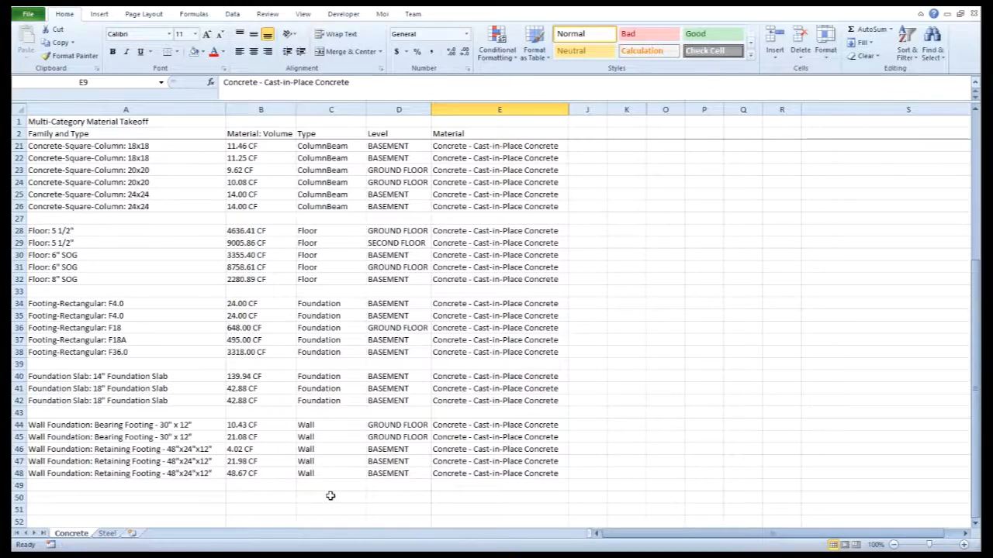
{"action": "scroll", "coordinate": [330, 494], "scroll_direction": "up", "scroll_amount": 6}
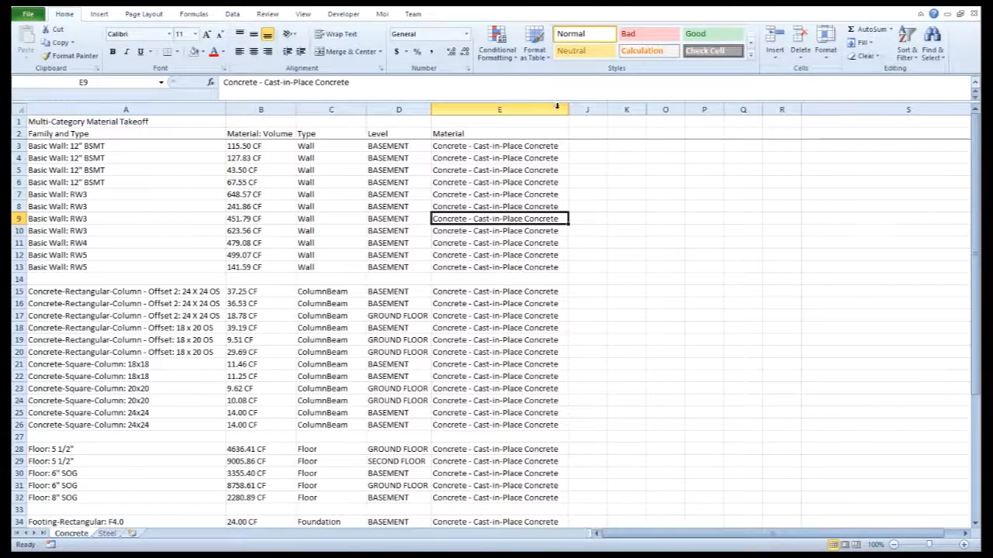
- Unhide the hidden columns between columns E and J on the Concrete sheet
{"action": "left_click_drag", "start_coordinate": [557, 106], "coordinate": [588, 108]}
{"action": "right_click", "coordinate": [588, 108]}
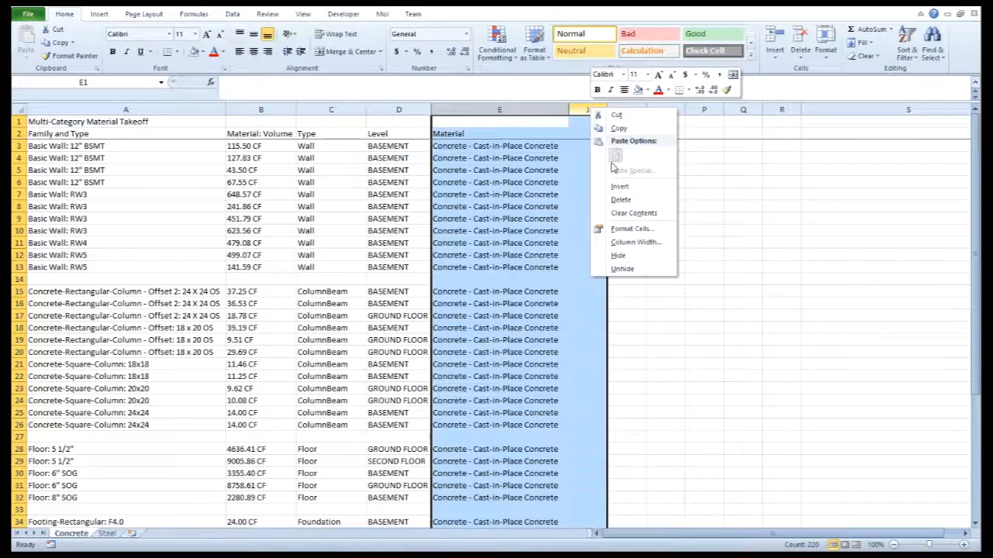
{"action": "left_click", "coordinate": [621, 269]}
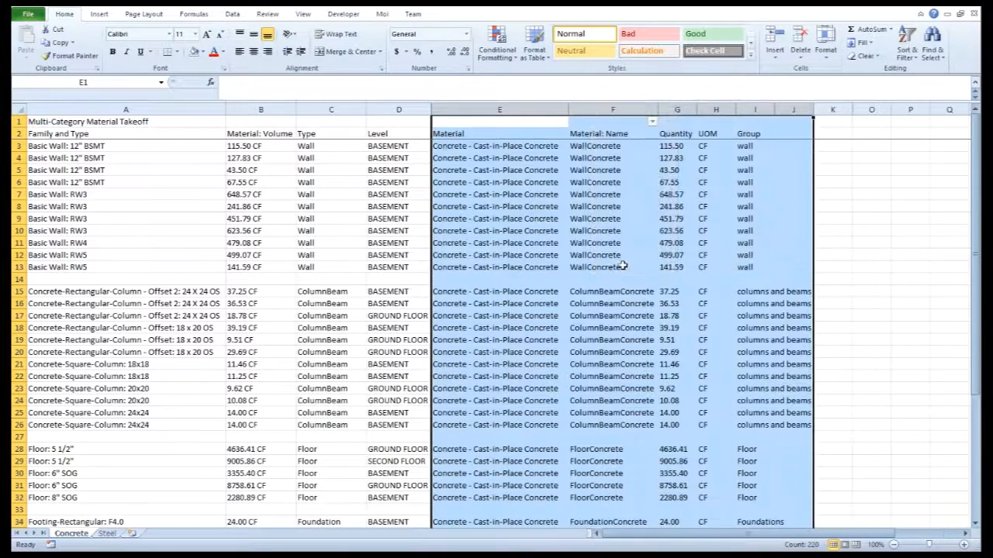
{"action": "left_click", "coordinate": [534, 132]}
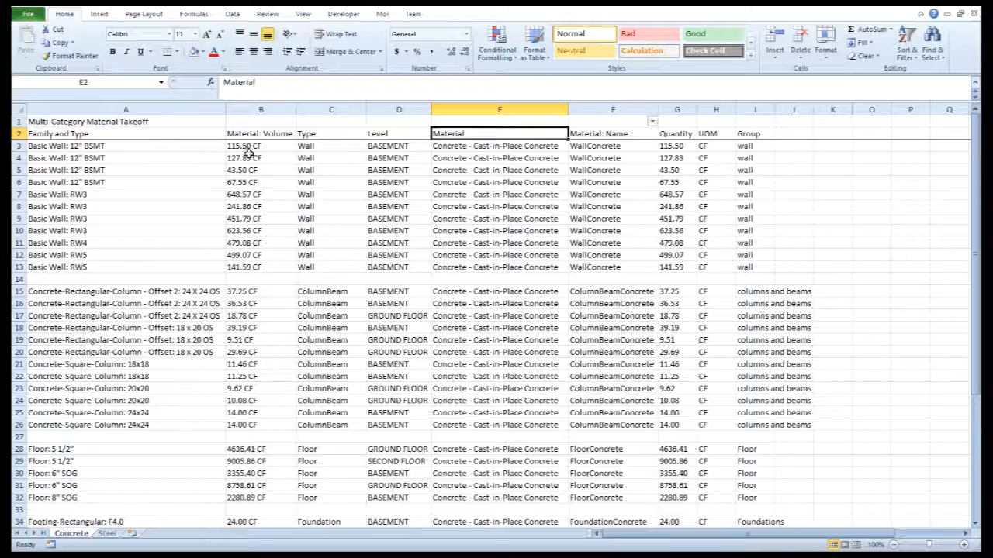
- Examine how the Quantity and UOM formulas split the Material: Volume values, and review the Group entries for all rows
{"action": "left_click", "coordinate": [276, 148]}
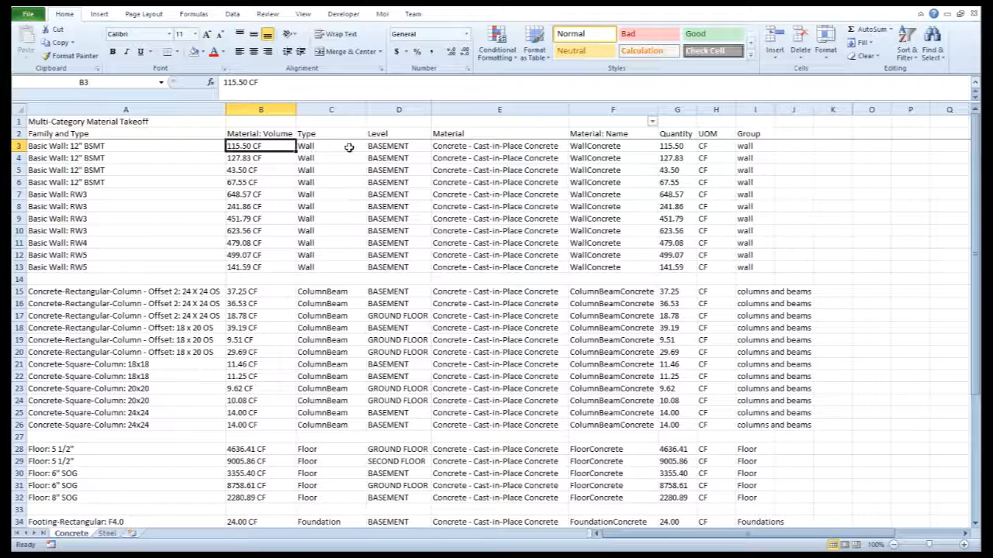
{"action": "left_click", "coordinate": [677, 146]}
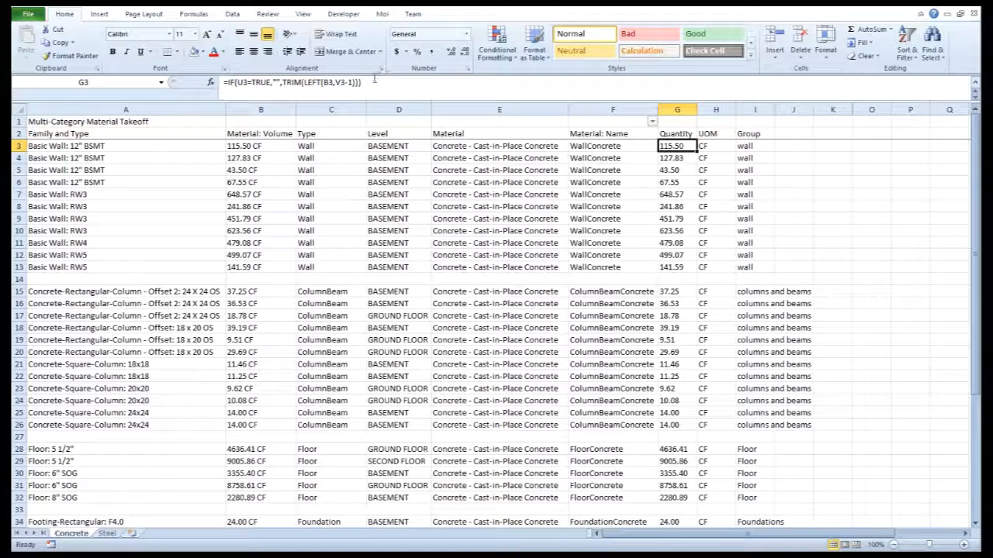
{"action": "left_click", "coordinate": [717, 146]}
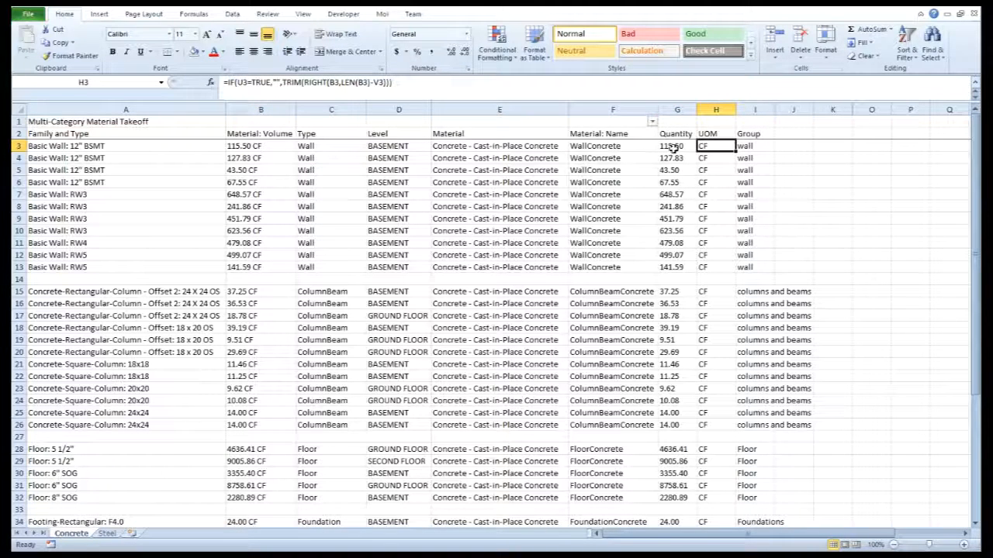
{"action": "left_click", "coordinate": [687, 156]}
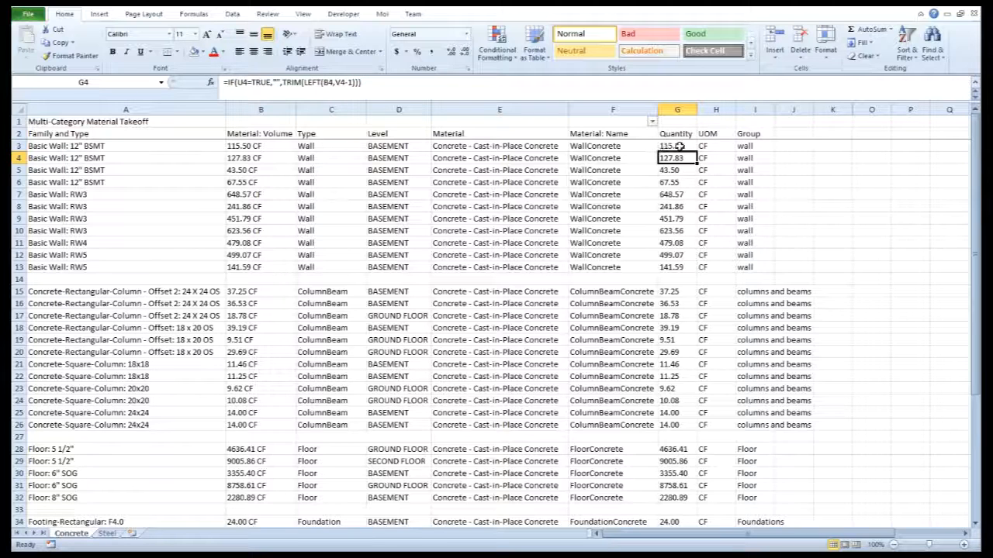
{"action": "left_click", "coordinate": [720, 146]}
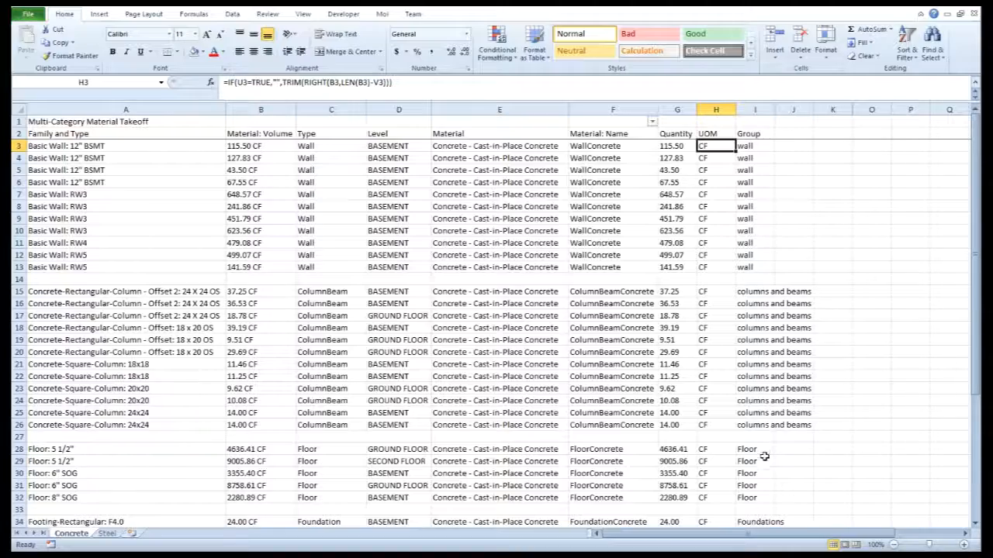
{"action": "scroll", "coordinate": [765, 456], "scroll_direction": "down", "scroll_amount": 3}
{"action": "scroll", "coordinate": [765, 458], "scroll_direction": "down", "scroll_amount": 3}
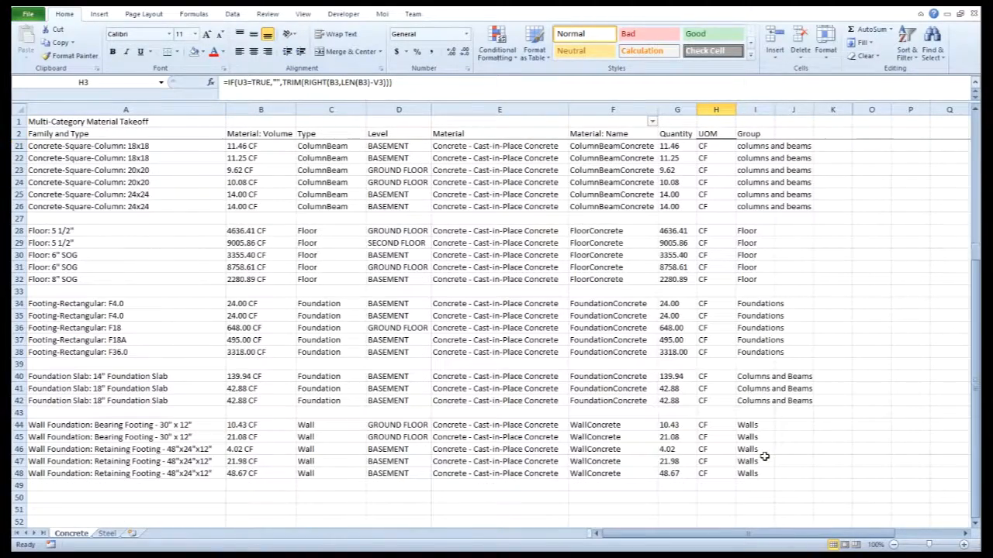
{"action": "scroll", "coordinate": [756, 329], "scroll_direction": "up", "scroll_amount": 6}
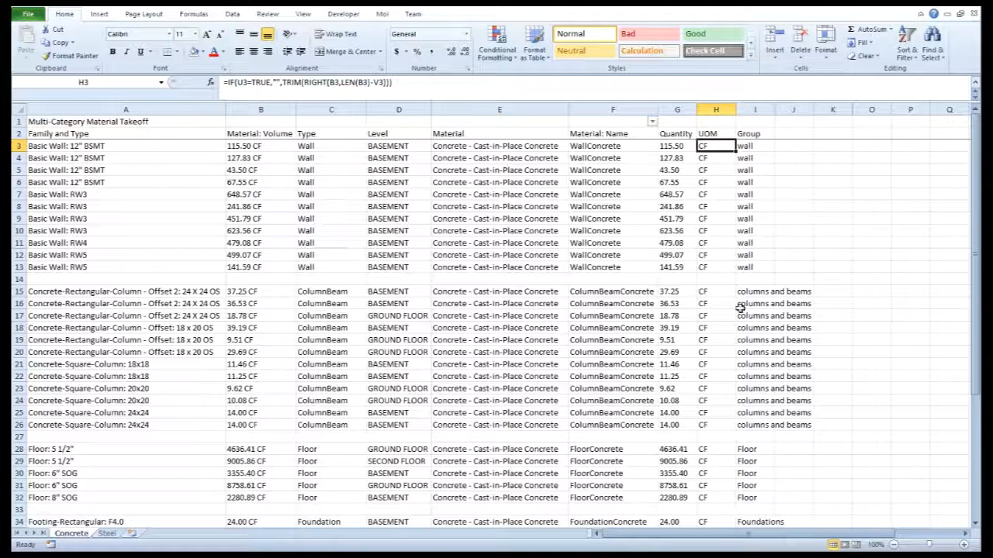
{"action": "left_click", "coordinate": [750, 292]}
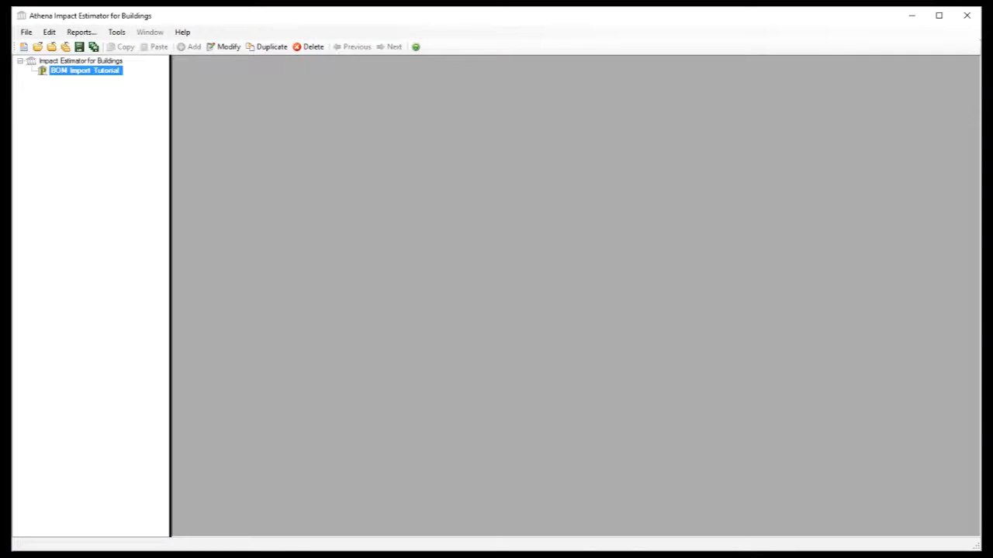
- Switch to Athena Impact Estimator and open BOM Import Example 20161215.xlsx in the BOM File Import utility for the BOM Import Tutorial project
{"action": "right_click", "coordinate": [44, 75]}
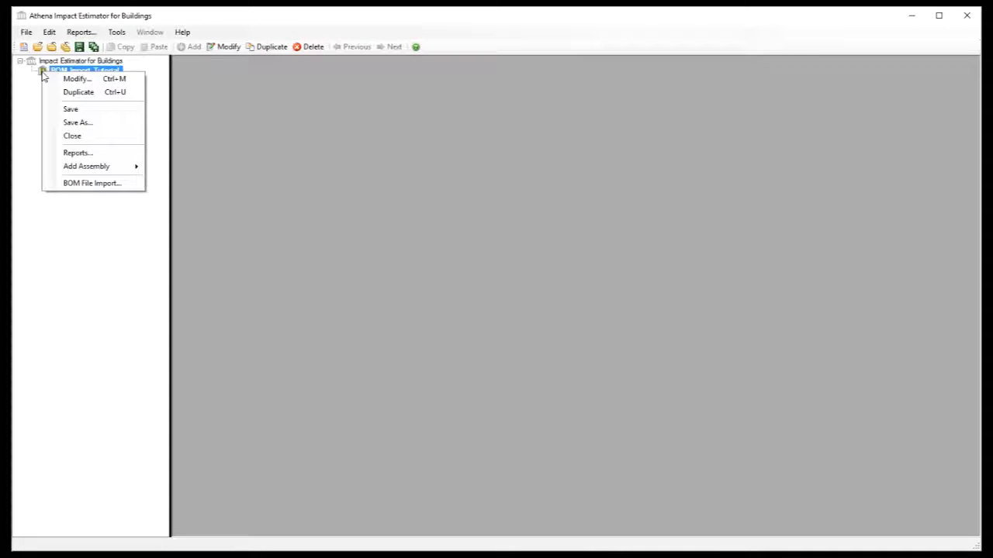
{"action": "left_click", "coordinate": [86, 184]}
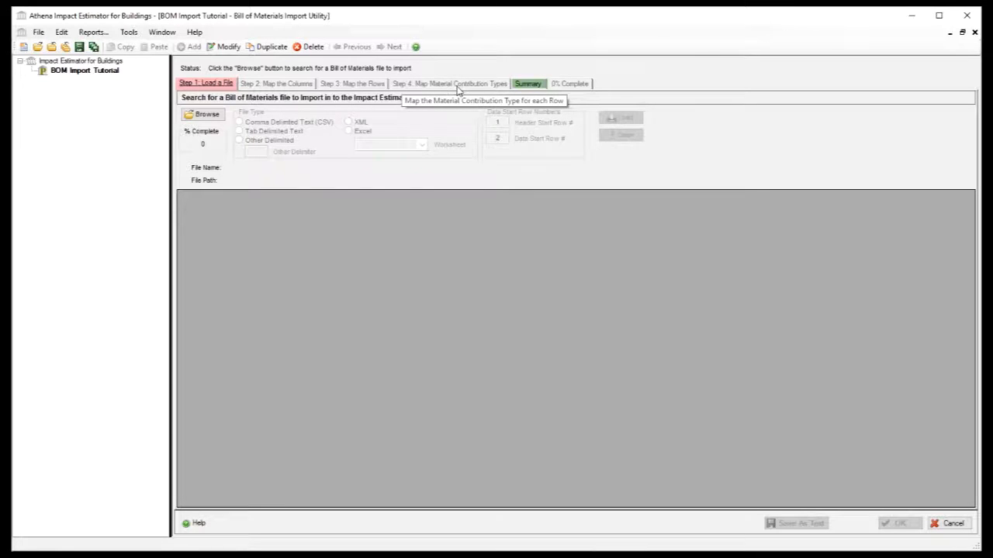
{"action": "left_click", "coordinate": [203, 114]}
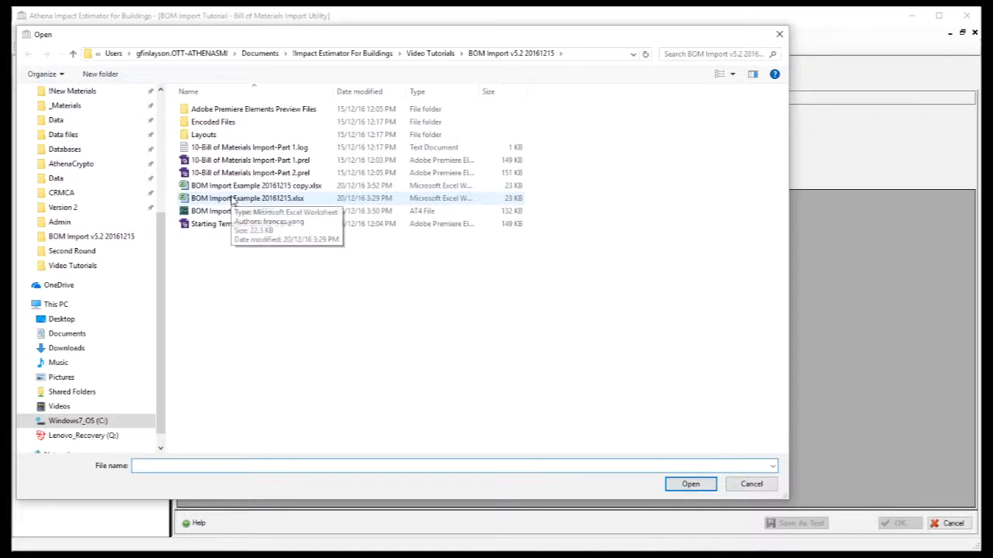
{"action": "double_click", "coordinate": [231, 198]}
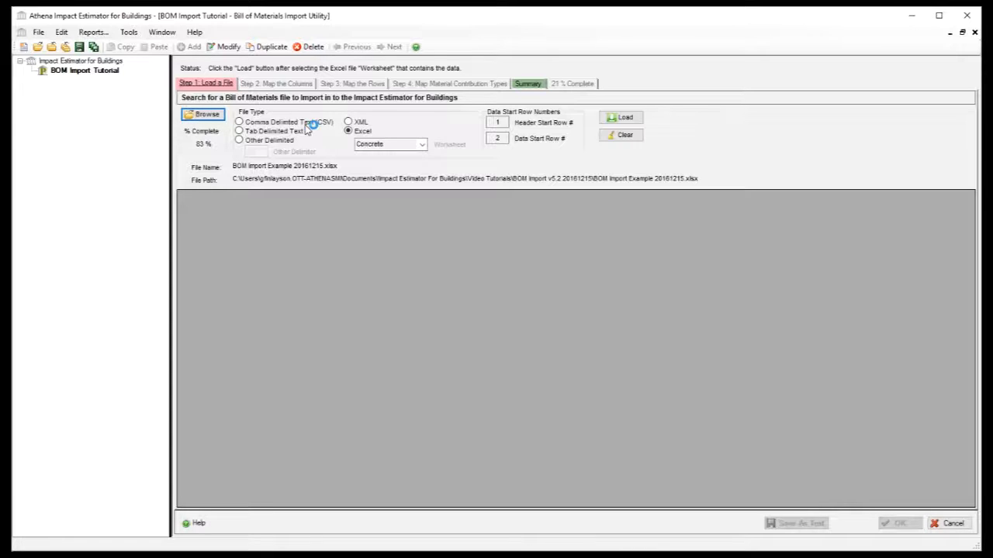
- Choose the Concrete worksheet as the data source and load its bill of materials data
{"action": "left_click", "coordinate": [423, 145]}
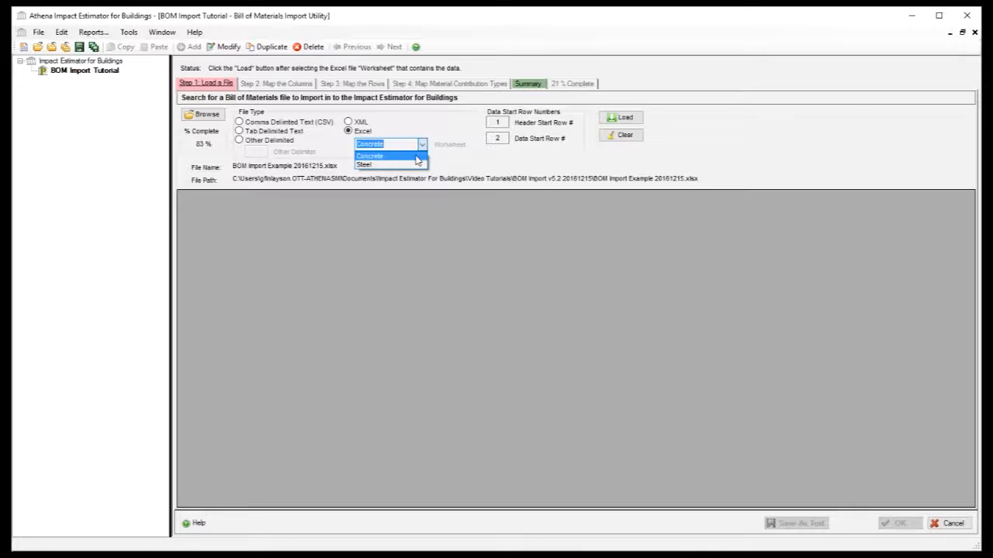
{"action": "left_click", "coordinate": [417, 158]}
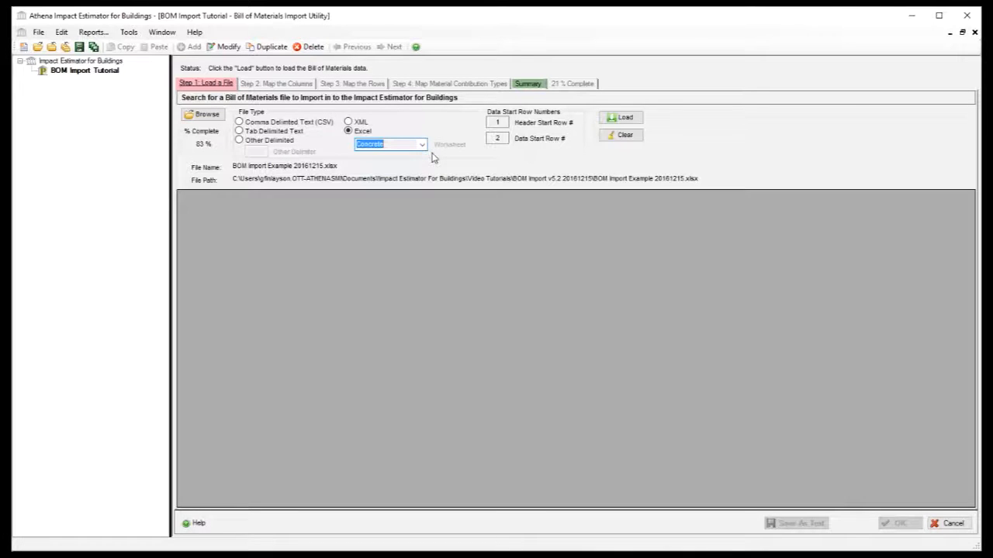
{"action": "left_click", "coordinate": [621, 122]}
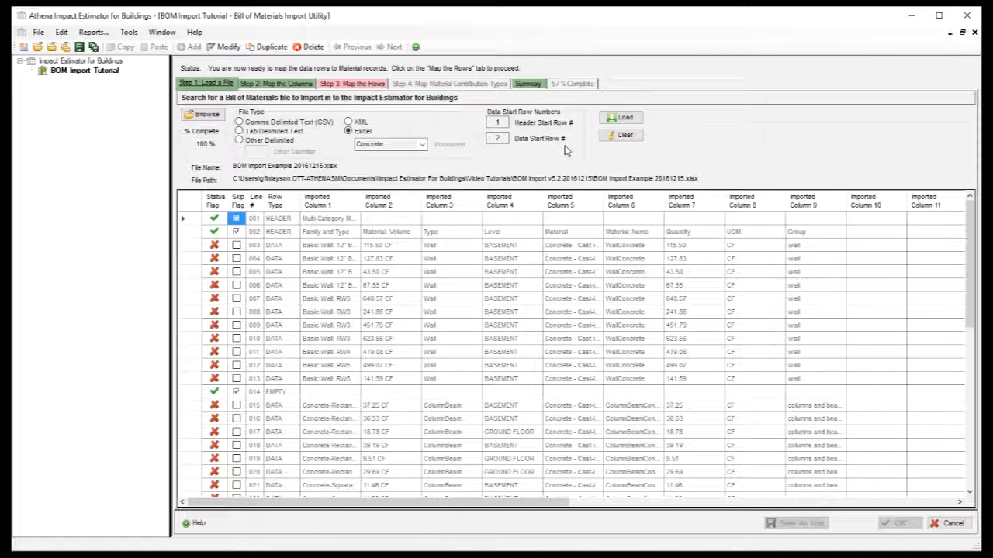
- Set the data start row number to 4 and reload the worksheet data
{"action": "left_click", "coordinate": [497, 138]}
{"action": "type", "text": "4"}
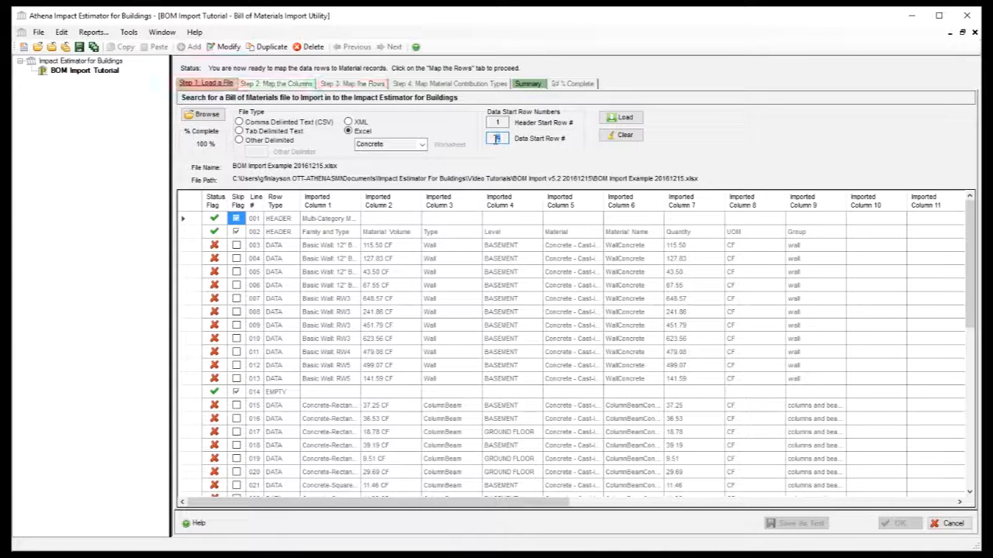
{"action": "left_click", "coordinate": [624, 118]}
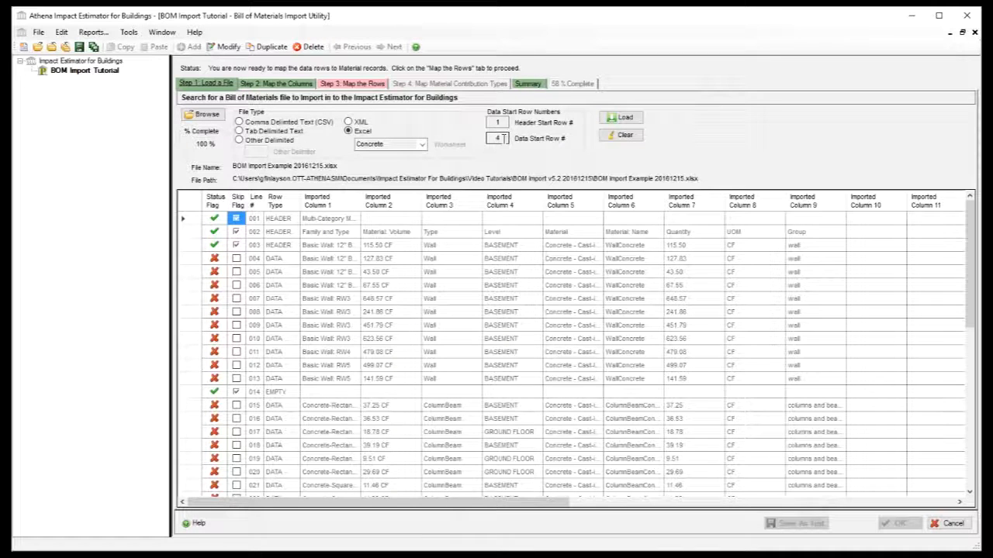
- Set the data start row number to 3 and reload the worksheet data
{"action": "double_click", "coordinate": [494, 138]}
{"action": "type", "text": "3"}
{"action": "left_click", "coordinate": [627, 119]}
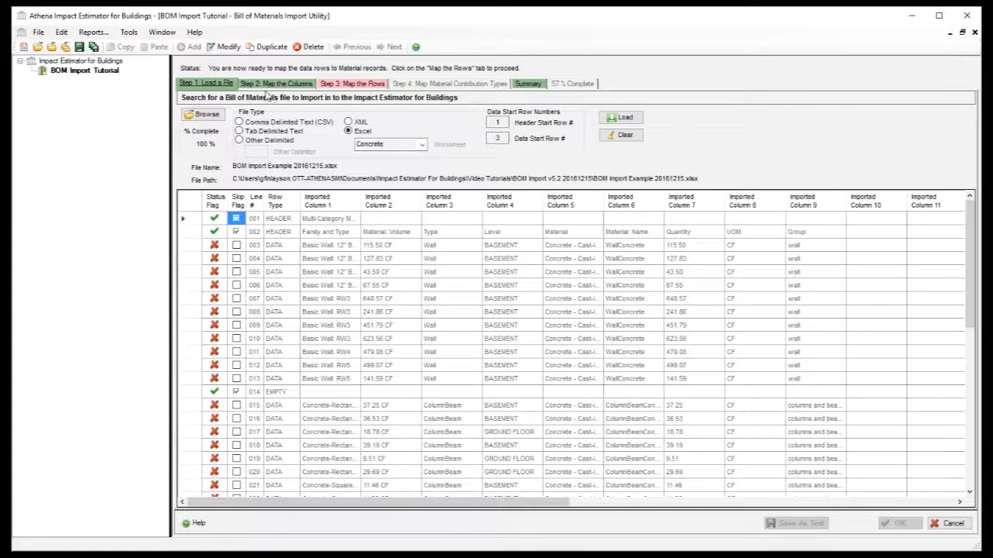
- In the column mapping, set Imported Column 3 (Type) and Imported Column 5 (Material) to Not Mapped
{"action": "left_click", "coordinate": [284, 86]}
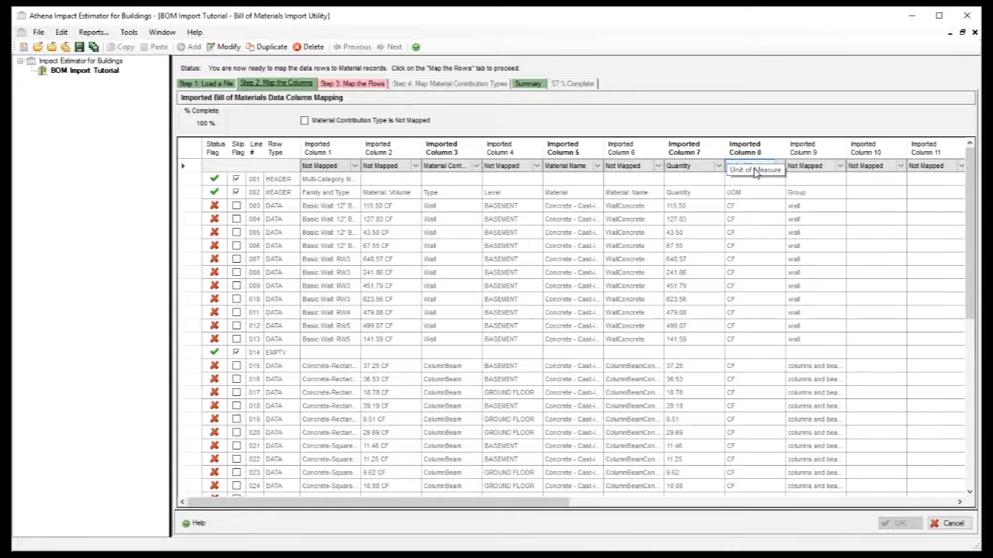
{"action": "left_click", "coordinate": [476, 168]}
{"action": "left_click", "coordinate": [467, 216]}
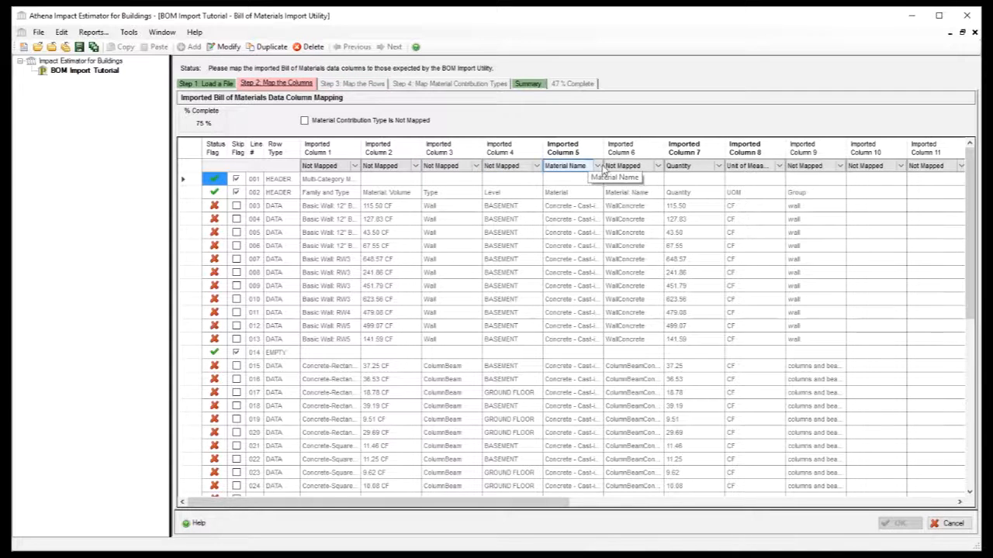
{"action": "left_click_drag", "start_coordinate": [603, 149], "coordinate": [638, 152]}
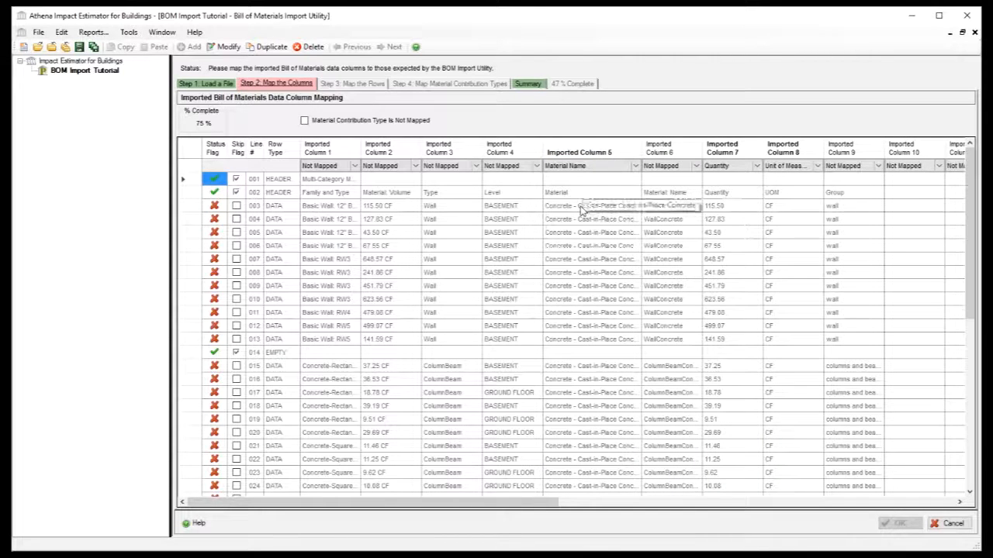
{"action": "left_click", "coordinate": [635, 168]}
{"action": "left_click", "coordinate": [617, 207]}
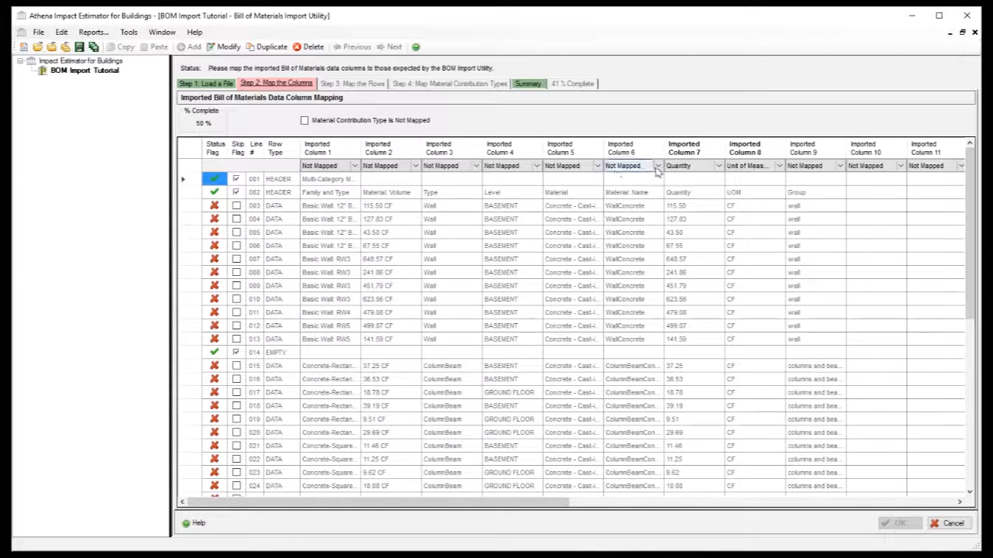
- Map Imported Column 6 to Material Name and Imported Column 9 to Material Contribution Type
{"action": "left_click", "coordinate": [662, 169]}
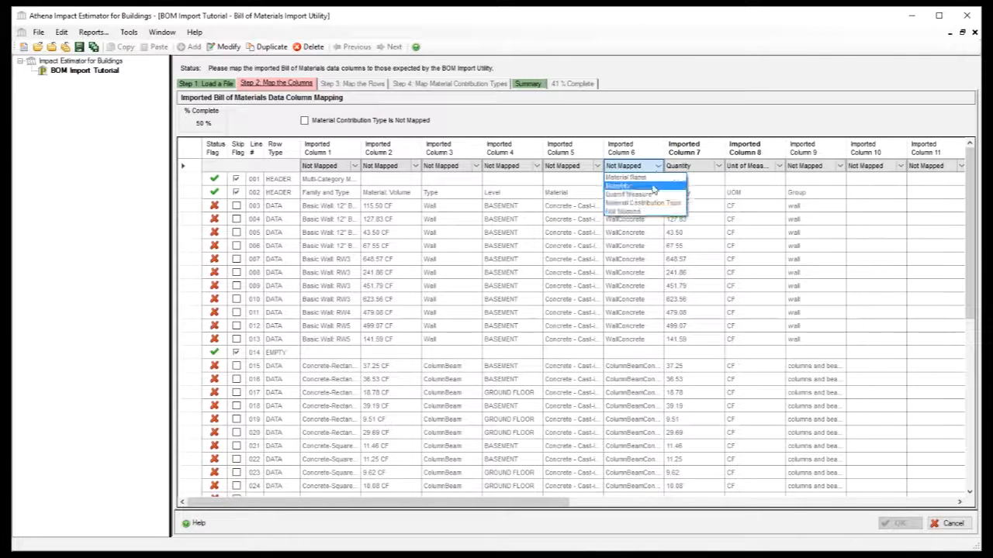
{"action": "left_click", "coordinate": [652, 179]}
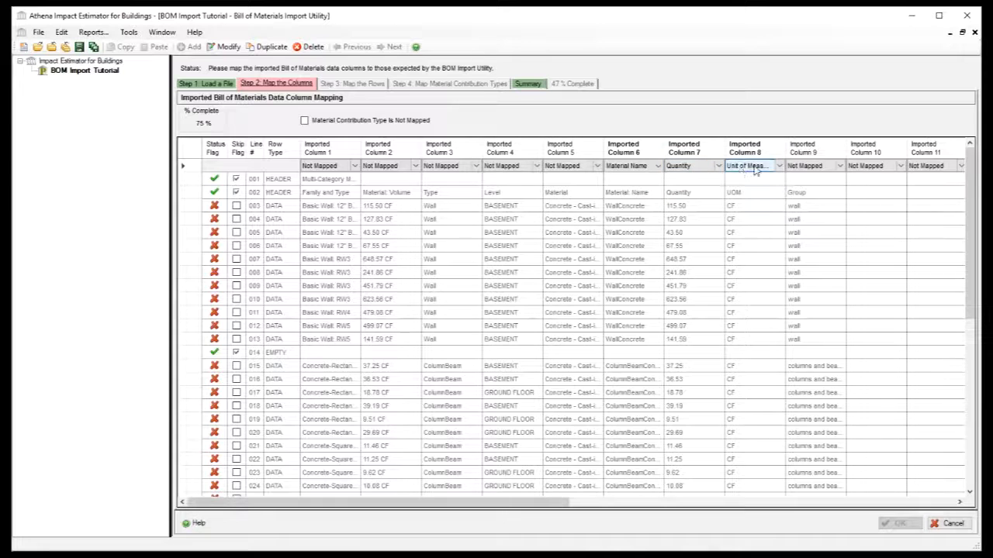
{"action": "left_click", "coordinate": [840, 167]}
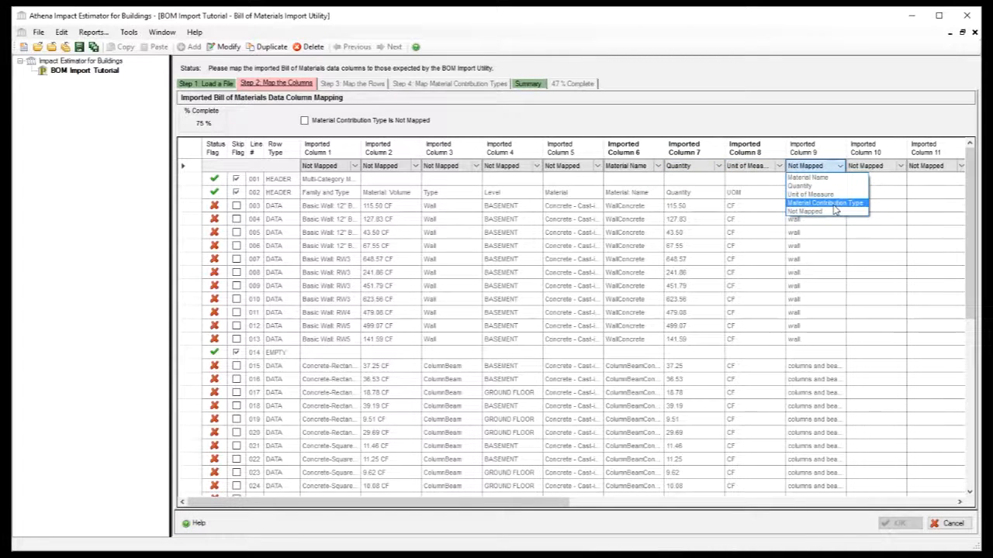
{"action": "left_click", "coordinate": [832, 203]}
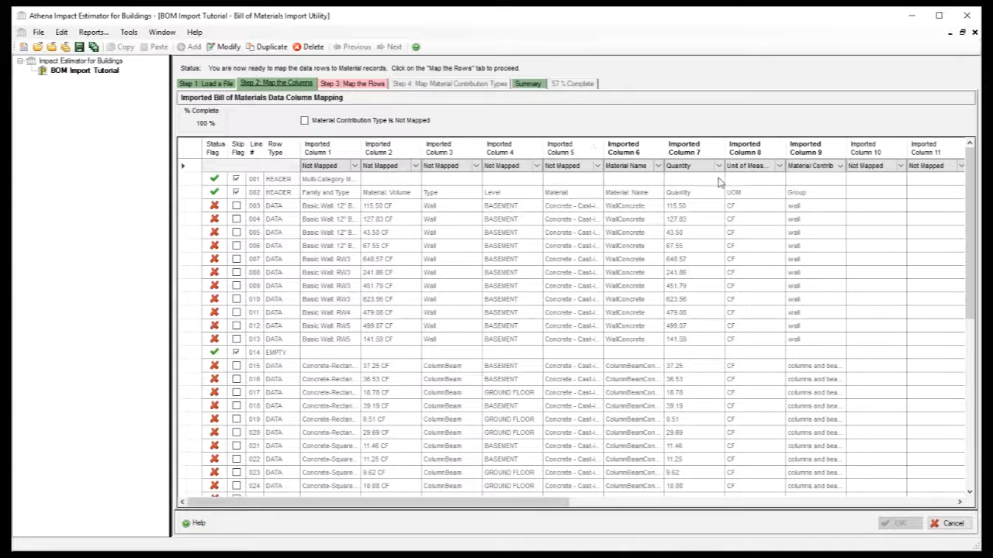
- In the row mapping, map the WallConcrete material on line 003 to material type Concrete and material name Concrete Benchmark 2500 psi
{"action": "left_click", "coordinate": [305, 122]}
{"action": "left_click", "coordinate": [340, 86]}
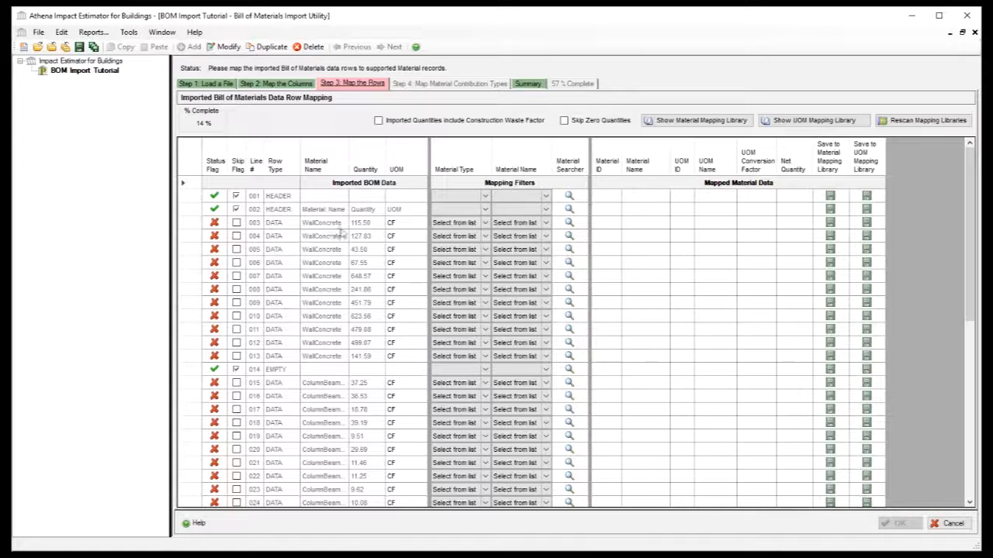
{"action": "left_click", "coordinate": [487, 228]}
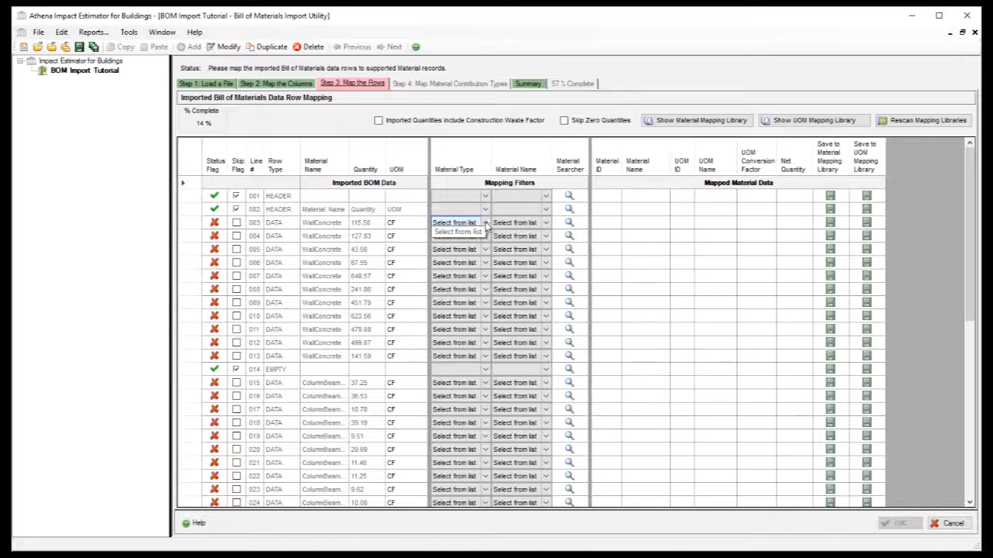
{"action": "left_click", "coordinate": [485, 224]}
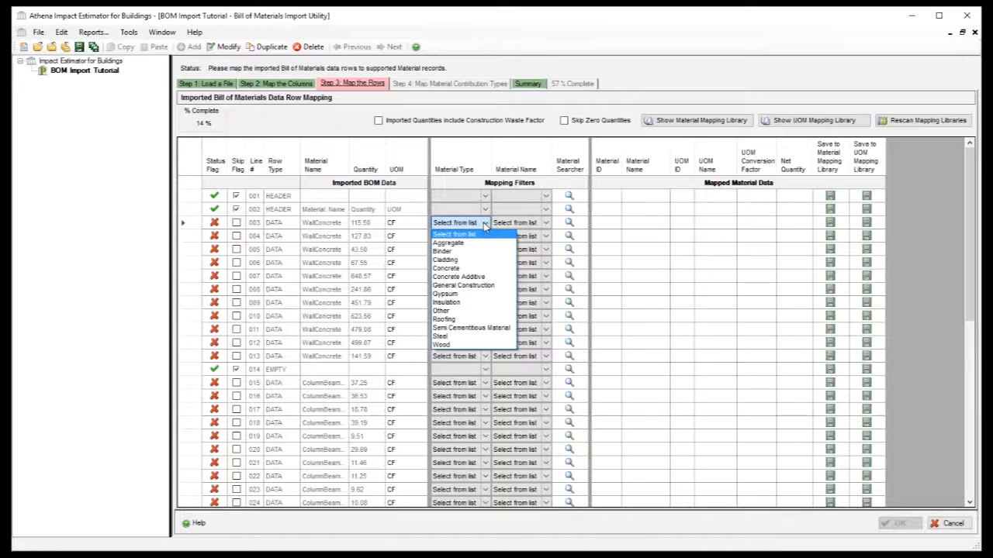
{"action": "left_click", "coordinate": [470, 269]}
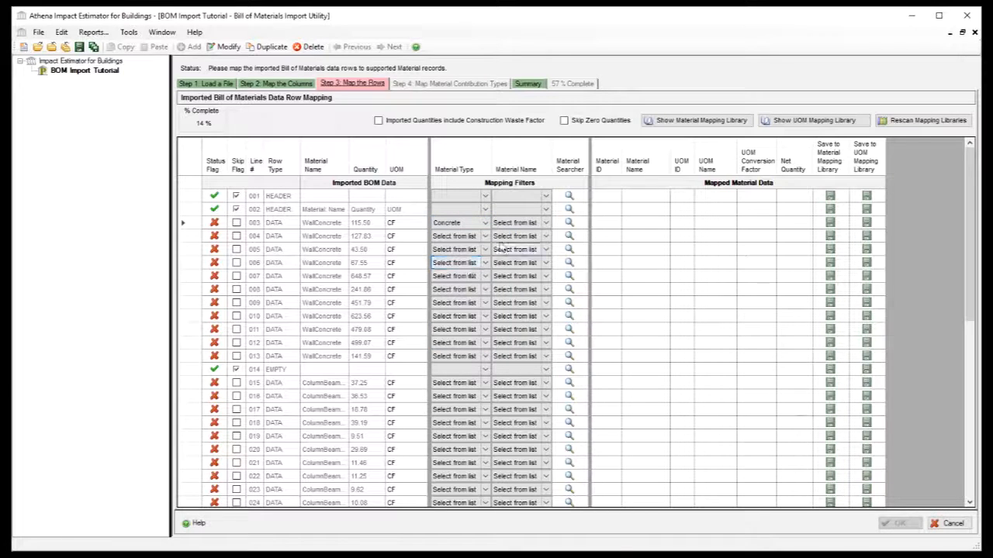
{"action": "left_click", "coordinate": [547, 222]}
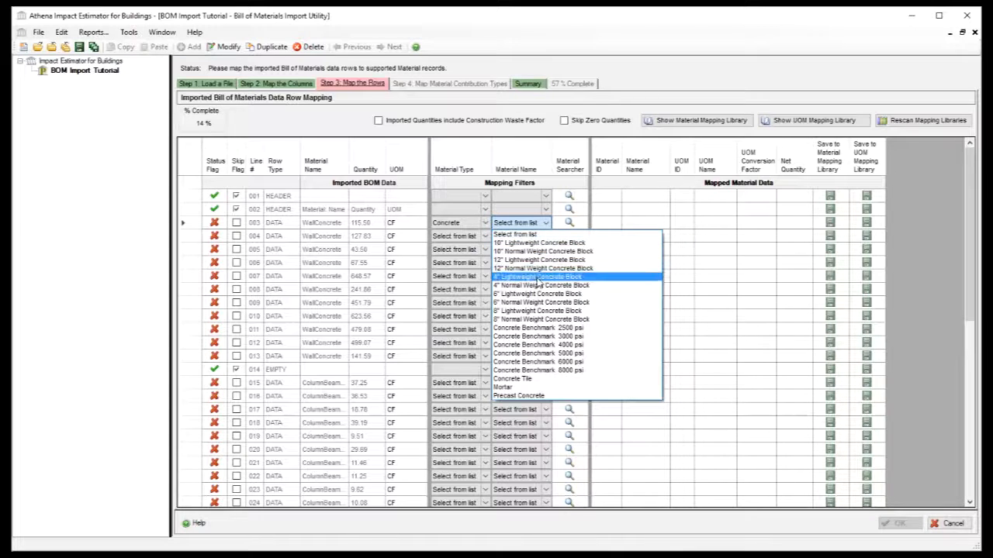
{"action": "left_click", "coordinate": [532, 330]}
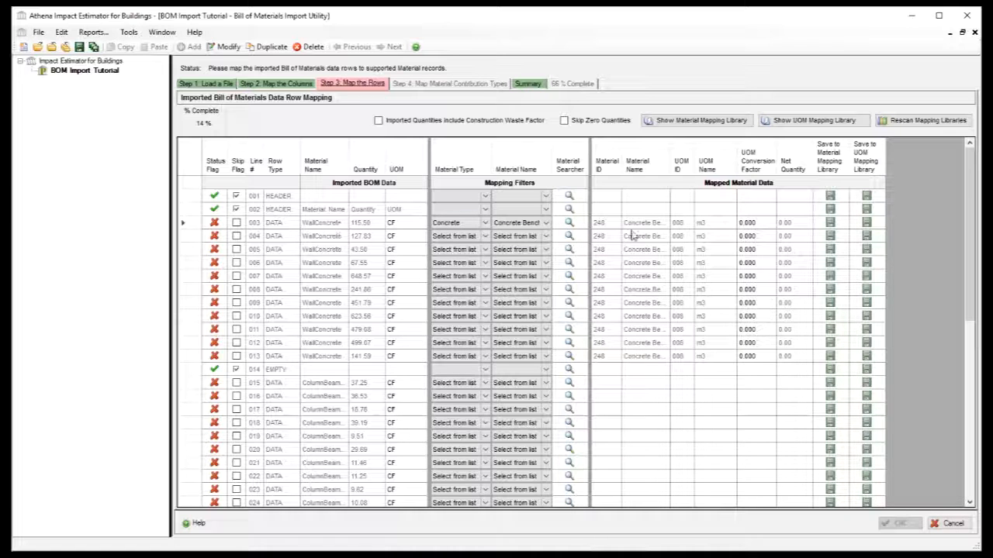
- Widen the mapped Material Name column to show full names and check the mapping across all rows
{"action": "left_click_drag", "start_coordinate": [669, 172], "coordinate": [720, 161]}
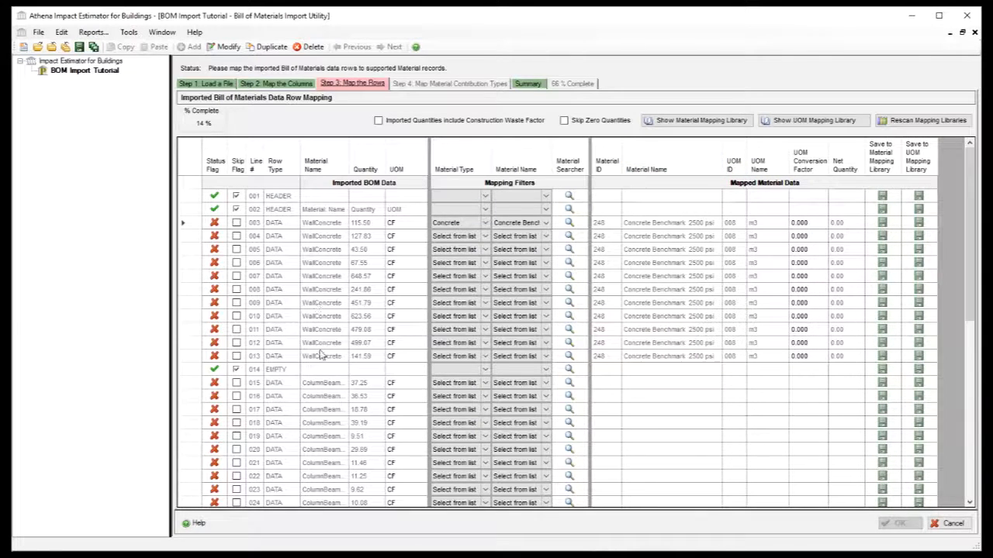
{"action": "left_click_drag", "start_coordinate": [970, 225], "coordinate": [978, 408]}
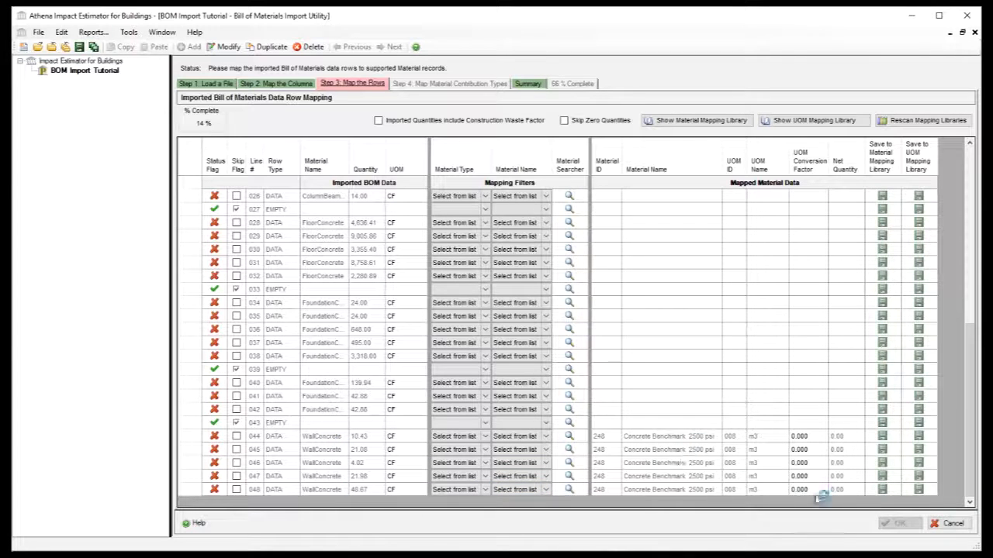
{"action": "left_click_drag", "start_coordinate": [972, 365], "coordinate": [973, 189]}
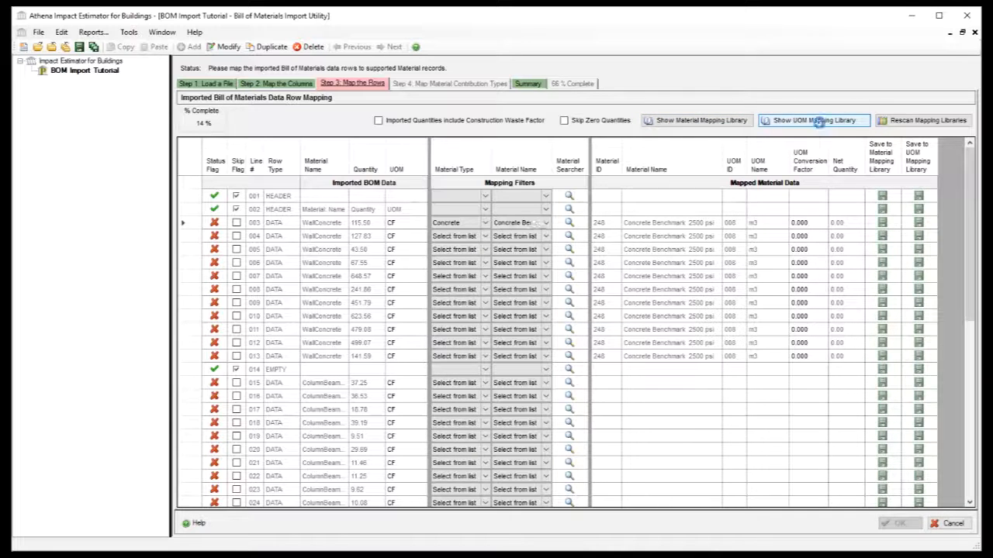
- Look up the cubic feet (ft3) to cubic metres (m3) conversion factor in the unit of measure mapping library
{"action": "left_click", "coordinate": [819, 125]}
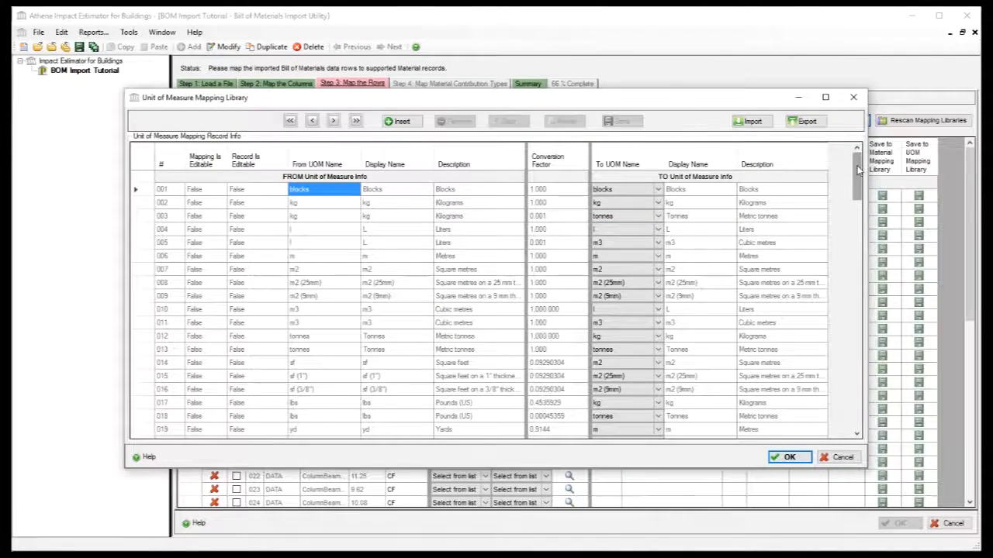
{"action": "left_click_drag", "start_coordinate": [859, 170], "coordinate": [867, 139]}
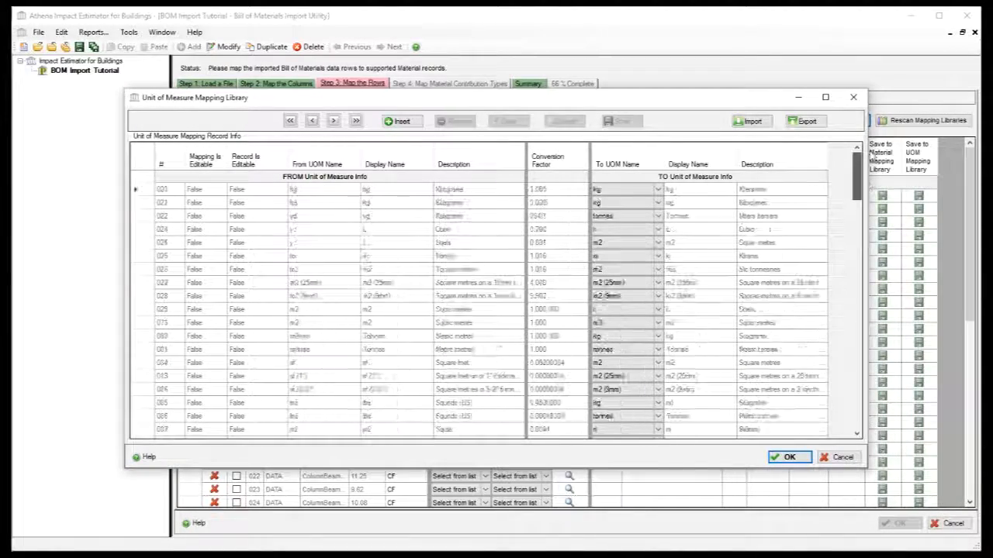
{"action": "left_click", "coordinate": [338, 327]}
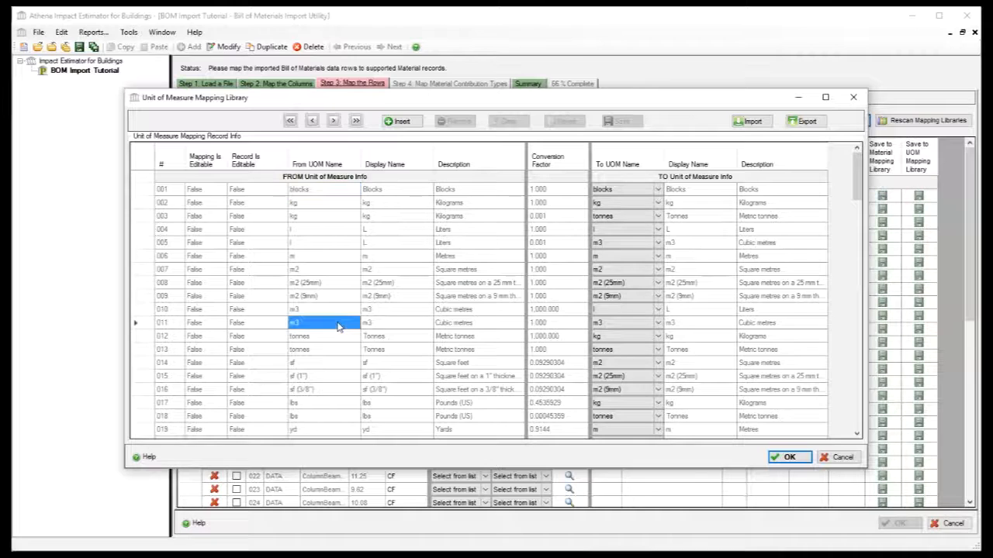
{"action": "scroll", "coordinate": [337, 321], "scroll_direction": "down", "scroll_amount": 3}
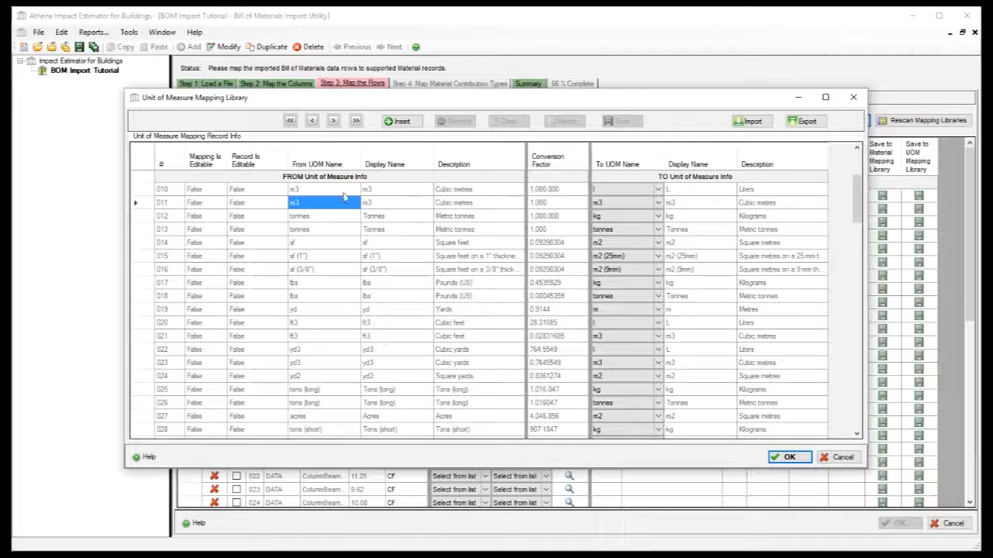
{"action": "type", "text": "tor"}
{"action": "left_click", "coordinate": [303, 339]}
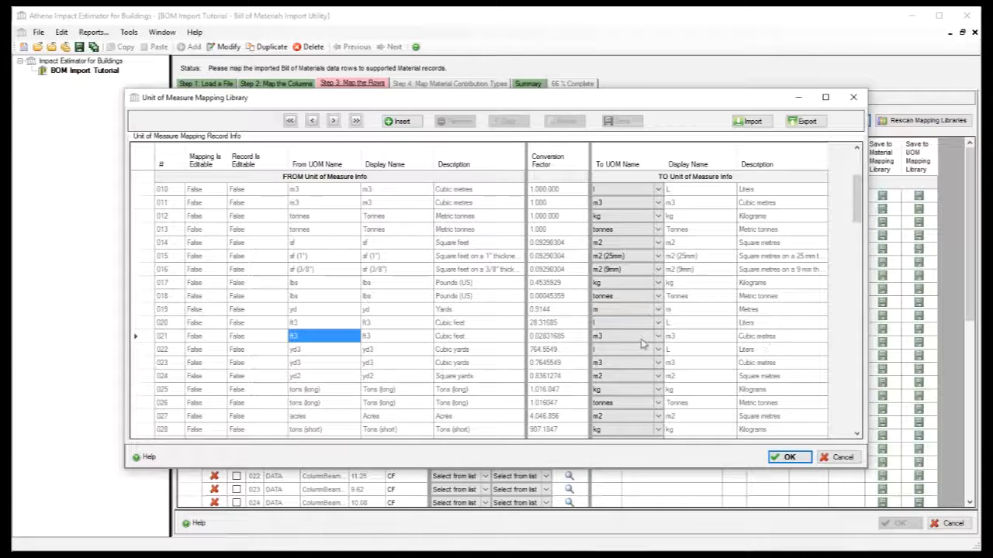
{"action": "left_click", "coordinate": [572, 338]}
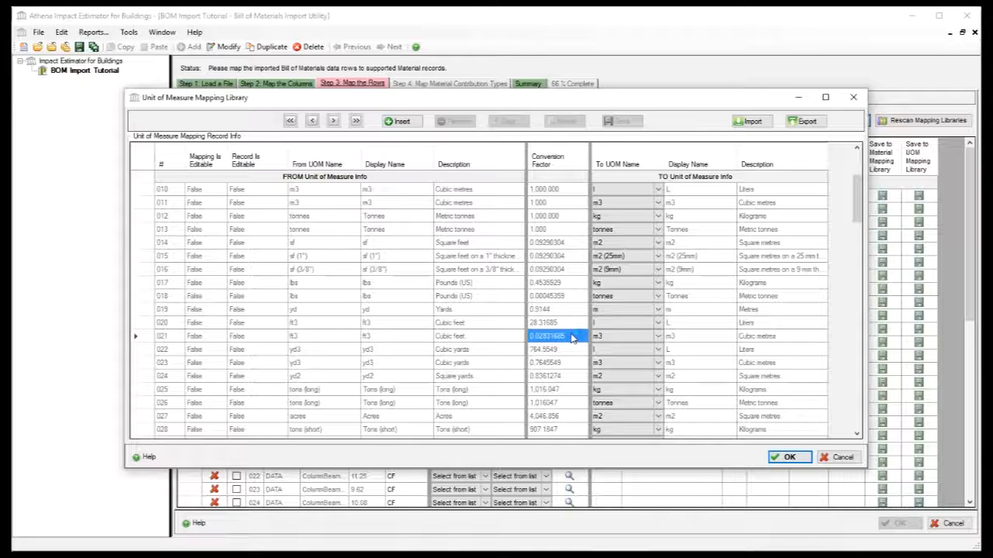
{"action": "left_click", "coordinate": [845, 460]}
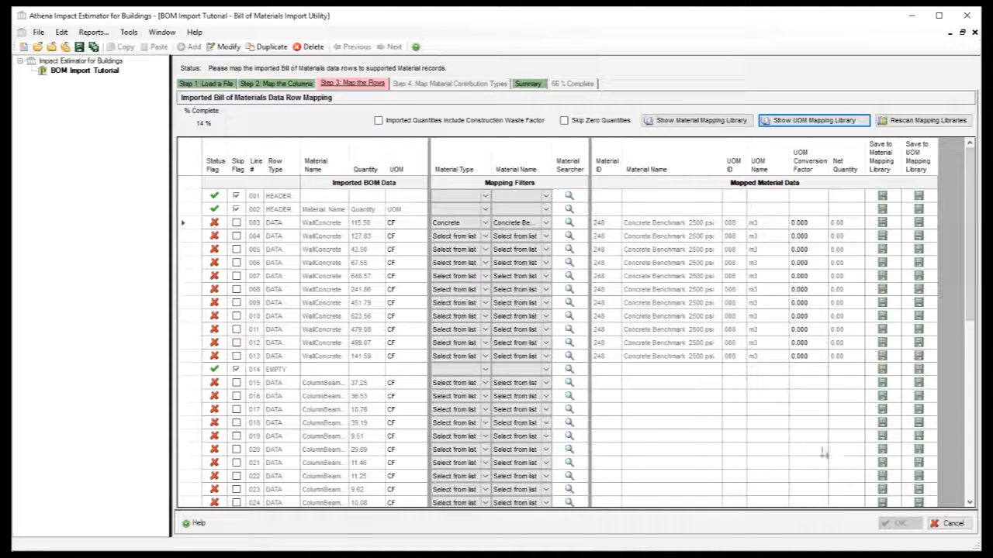
- Set the UOM conversion factor for the WallConcrete row on line 003 to 0.02831685
{"action": "left_click", "coordinate": [799, 223]}
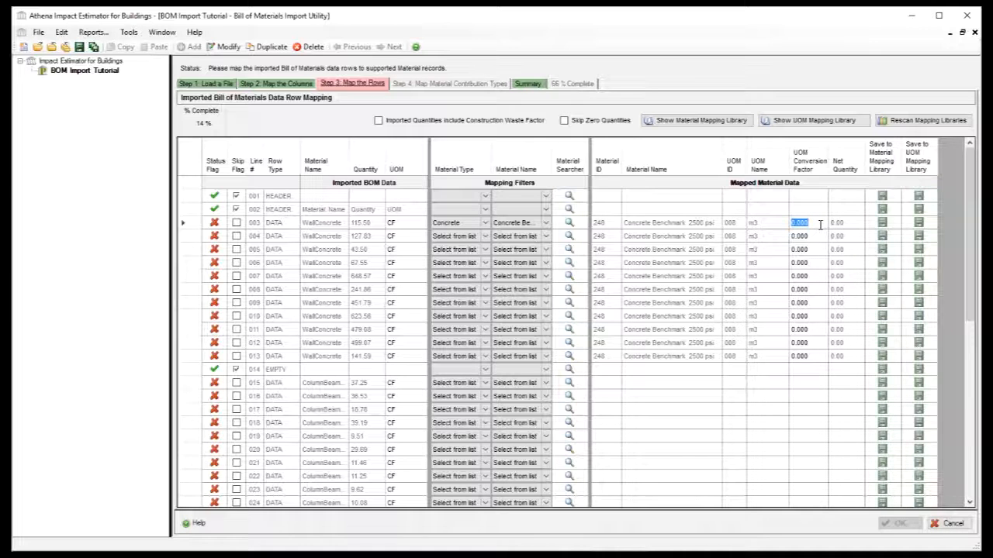
{"action": "type", "text": "0.0283168"}
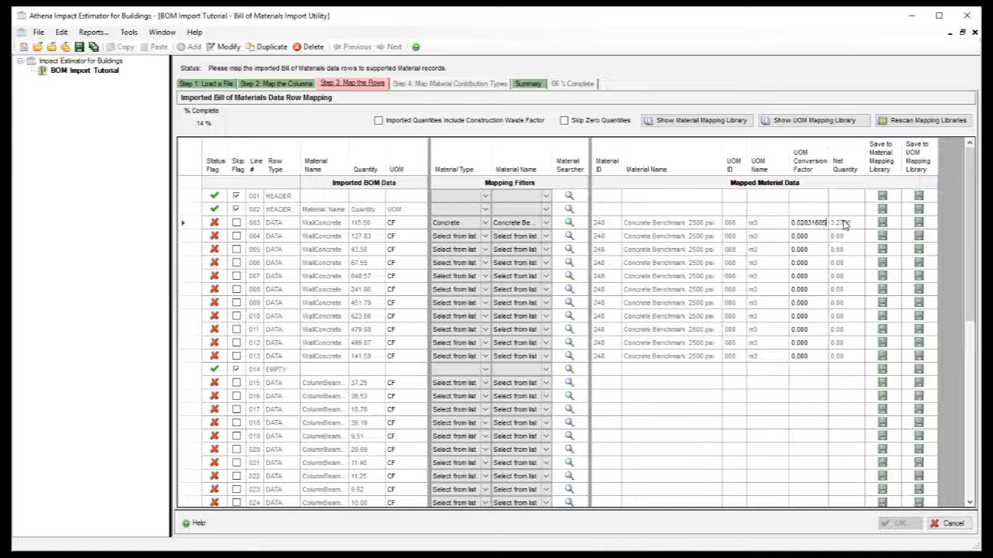
{"action": "left_click", "coordinate": [841, 226]}
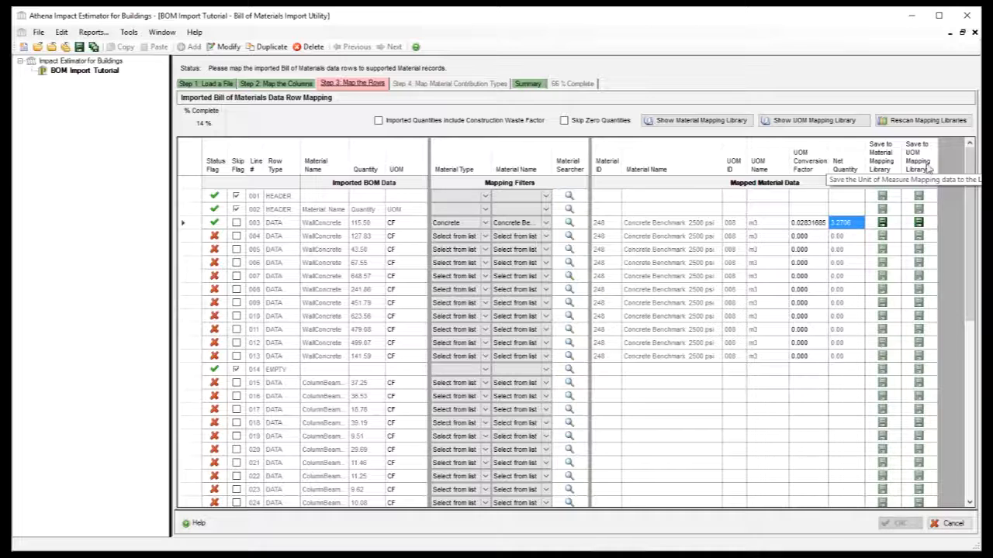
- Save line 003's mappings to the material and UOM mapping libraries, and rescan the libraries to apply them to matching rows
{"action": "left_click", "coordinate": [882, 224]}
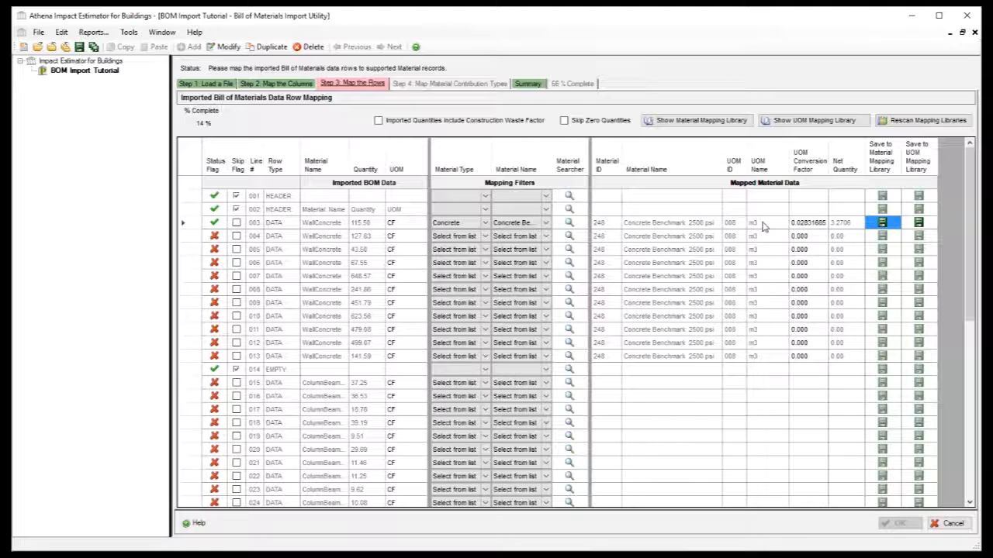
{"action": "left_click", "coordinate": [919, 223]}
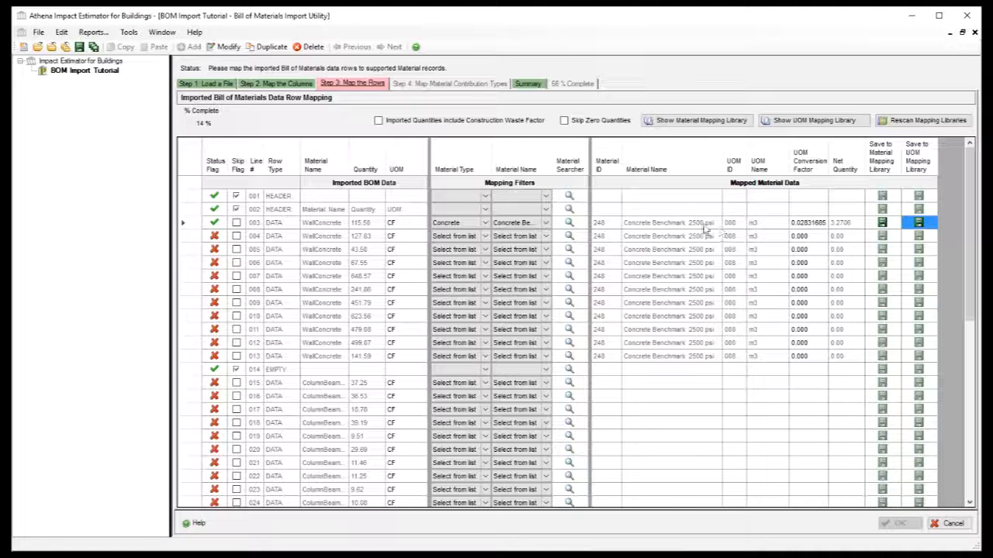
{"action": "left_click", "coordinate": [927, 122]}
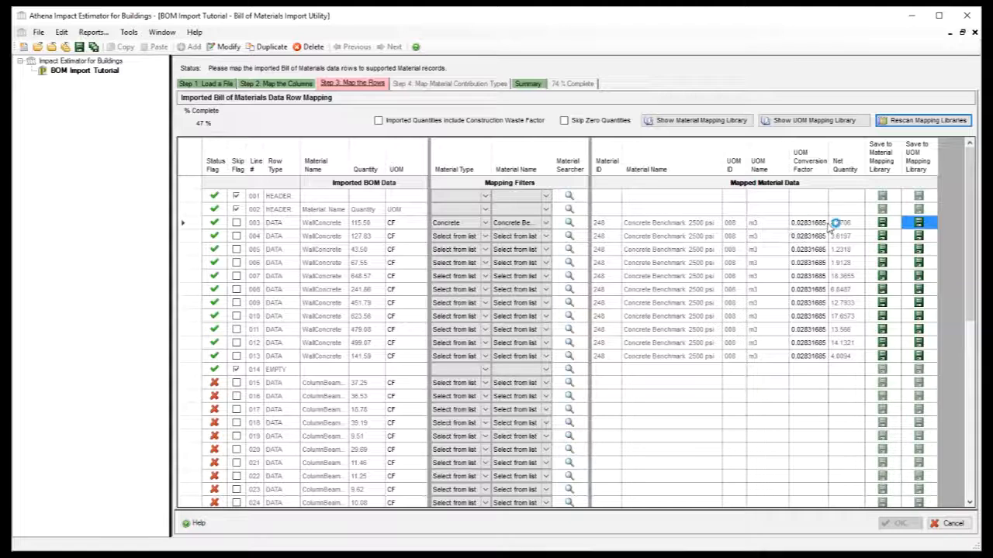
{"action": "mouse_move", "coordinate": [971, 267]}
{"action": "left_mouse_down"}
{"action": "mouse_move", "coordinate": [970, 434]}
{"action": "mouse_move", "coordinate": [974, 254]}
{"action": "left_mouse_up"}
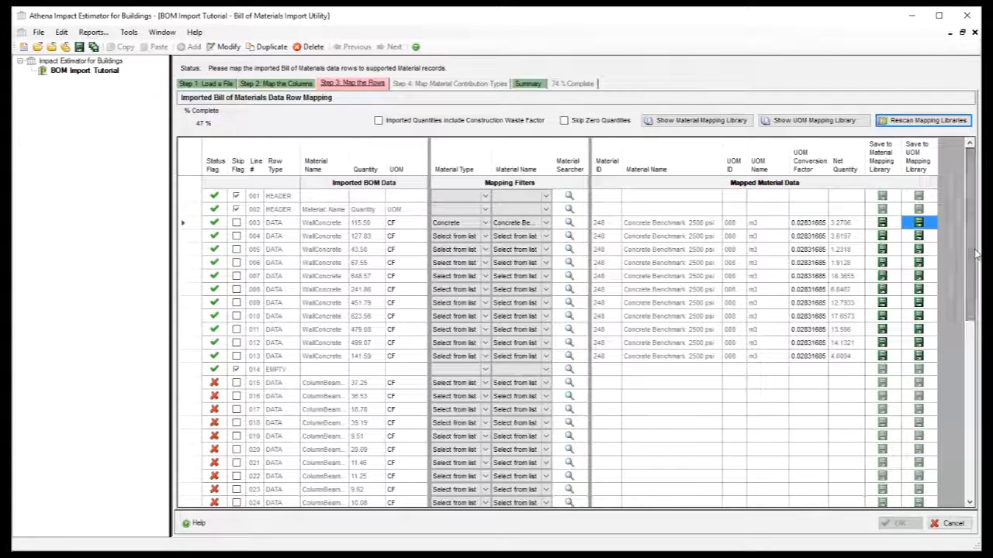
- Check the saved CF entry in the UOM mapping library and the saved WallConcrete entry in the material mapping library
{"action": "left_click", "coordinate": [813, 124]}
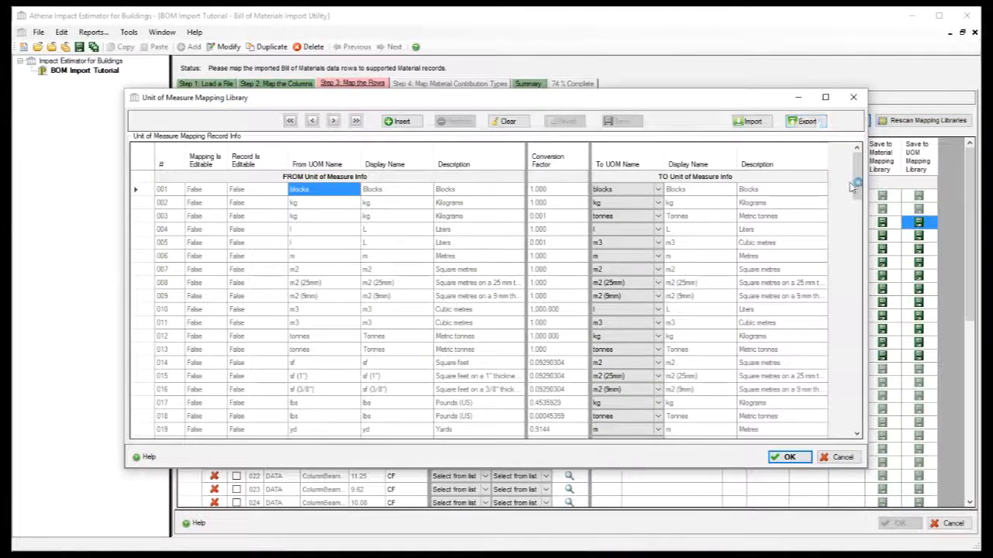
{"action": "left_click_drag", "start_coordinate": [860, 180], "coordinate": [860, 411]}
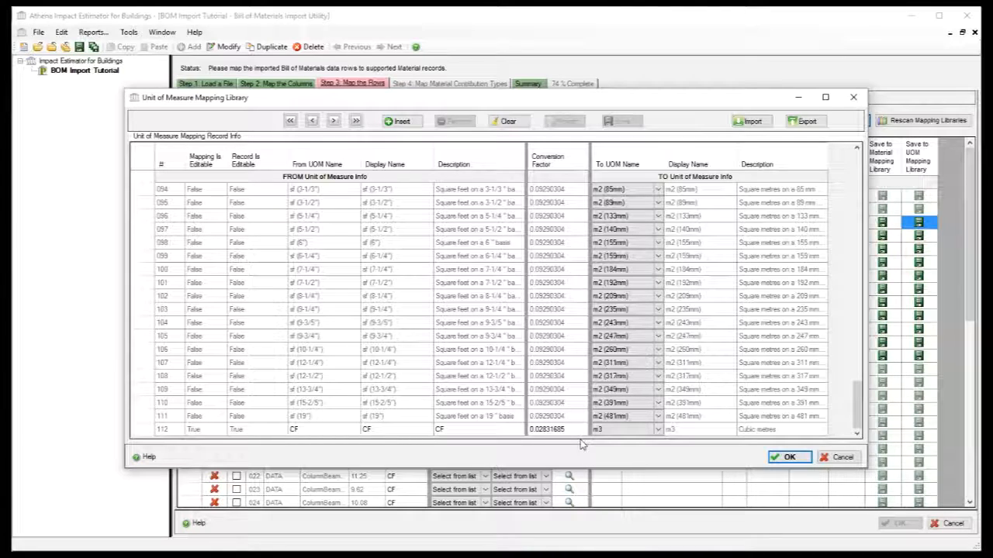
{"action": "left_click", "coordinate": [784, 459]}
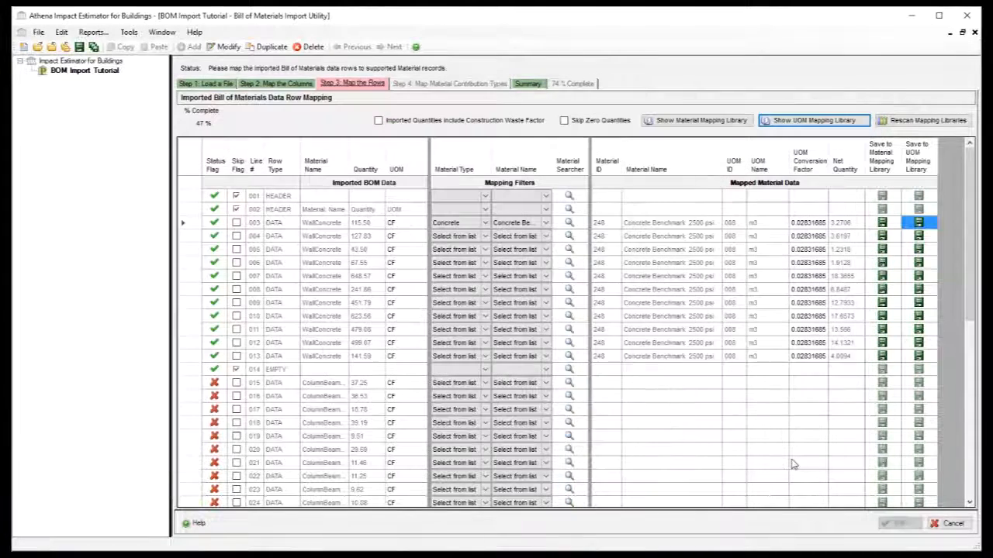
{"action": "left_click", "coordinate": [701, 122]}
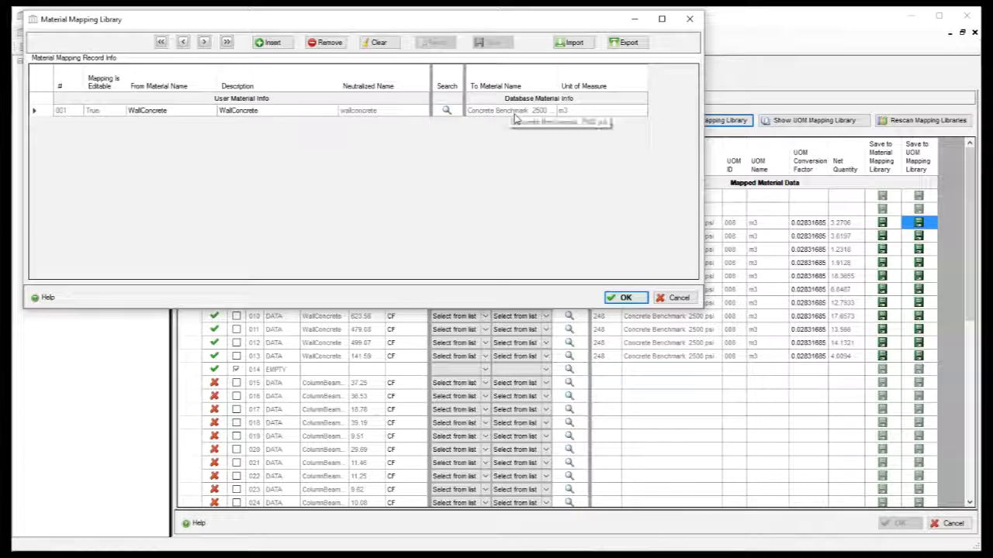
{"action": "left_click_drag", "start_coordinate": [559, 77], "coordinate": [584, 77]}
{"action": "left_click", "coordinate": [626, 299]}
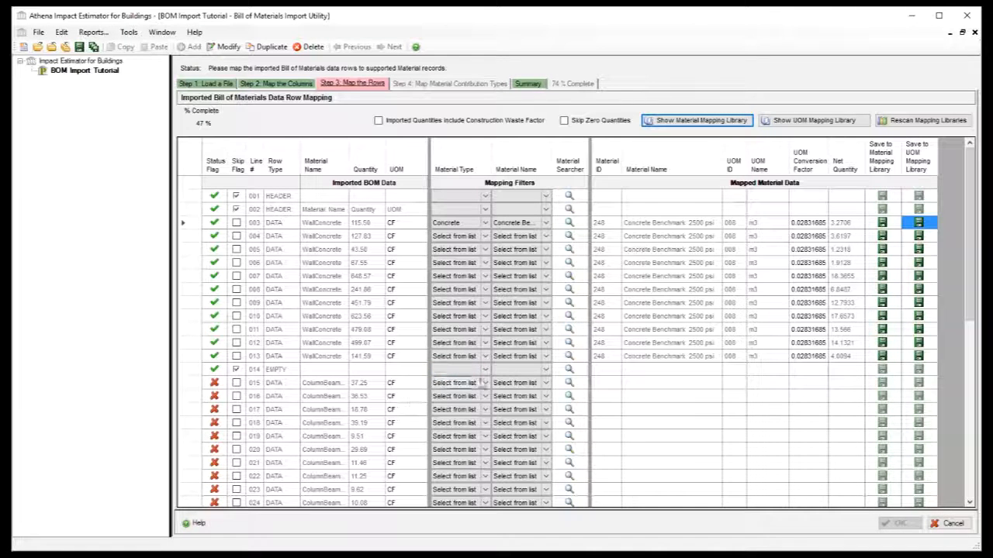
- Map the column and beam concrete on line 015 to Concrete, Concrete Benchmark 3000 psi, and save it to the material mapping library
{"action": "left_click", "coordinate": [485, 383]}
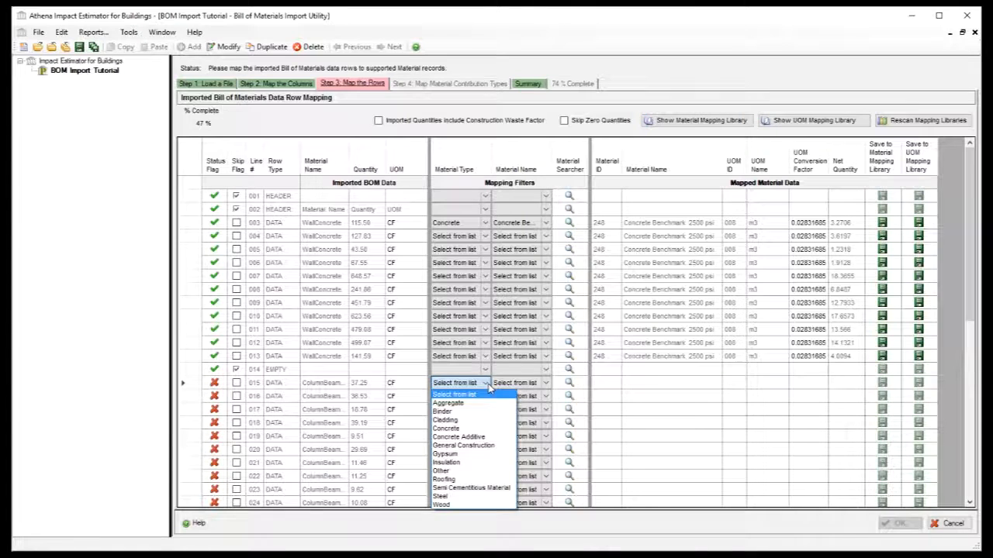
{"action": "left_click", "coordinate": [465, 428]}
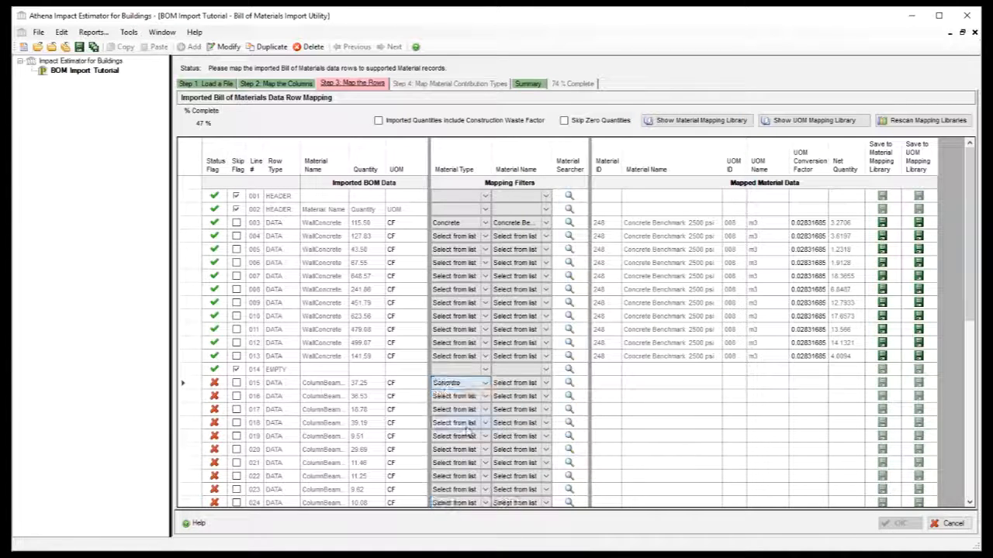
{"action": "left_click", "coordinate": [545, 383]}
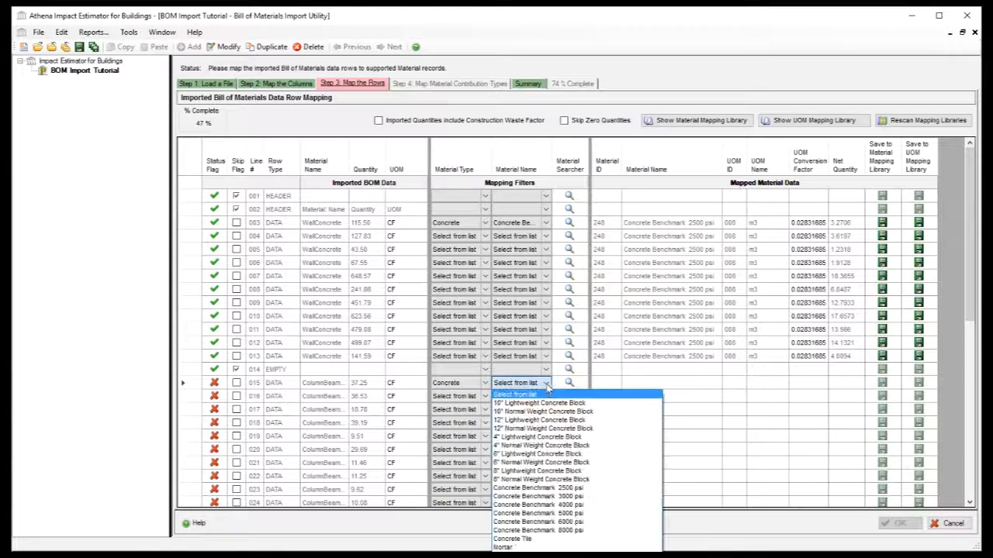
{"action": "left_click", "coordinate": [552, 496]}
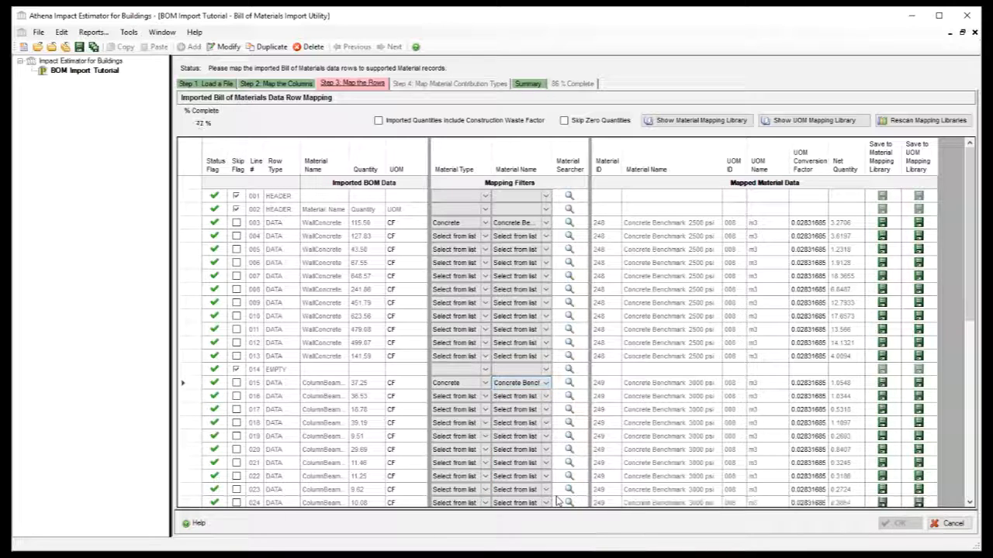
{"action": "left_click", "coordinate": [457, 383]}
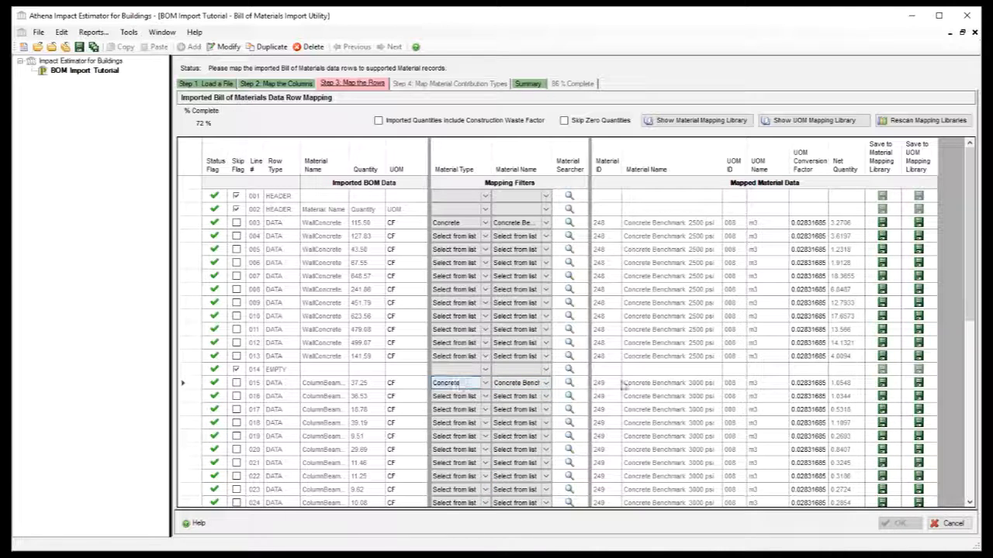
{"action": "left_click_drag", "start_coordinate": [969, 271], "coordinate": [972, 359]}
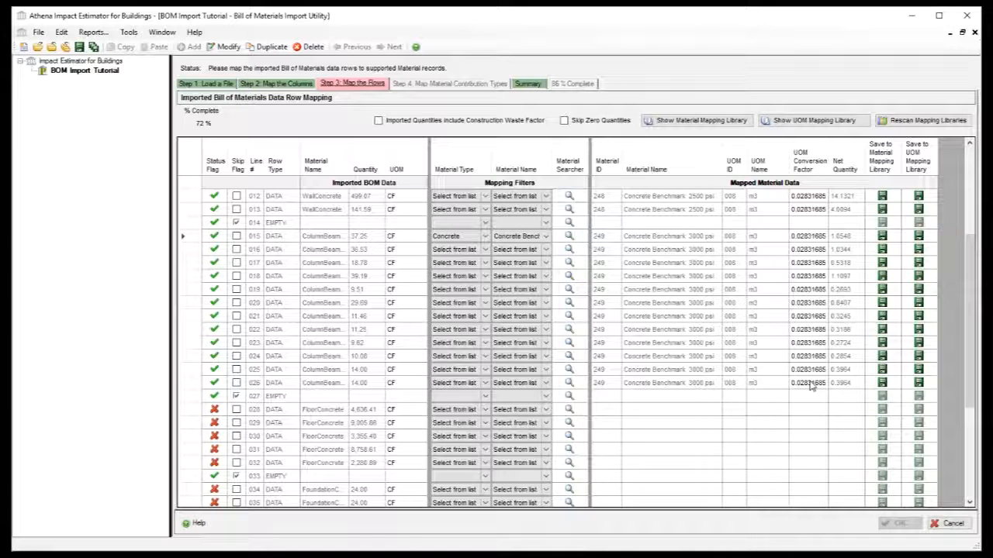
{"action": "left_click", "coordinate": [884, 240]}
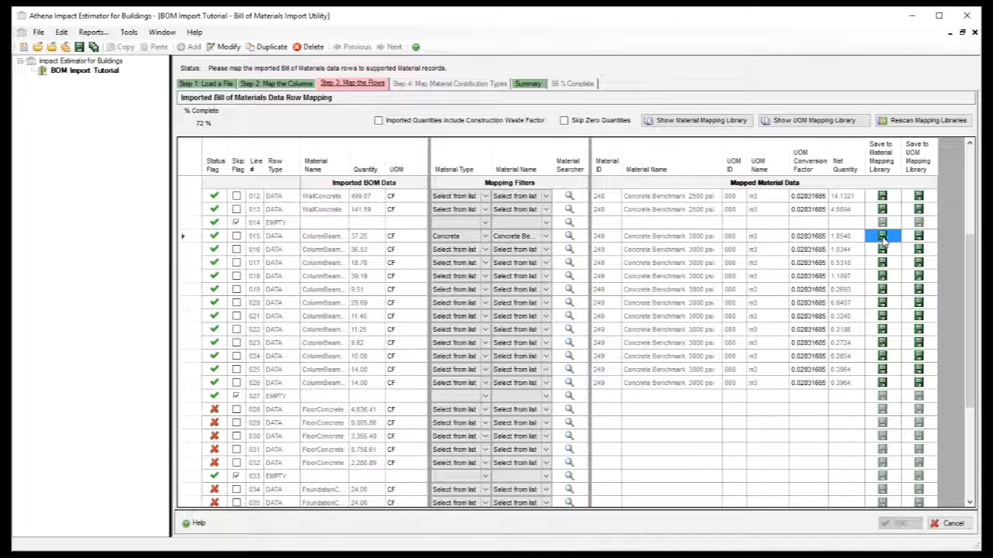
- Check the saved column and beam concrete entry in the material mapping library
{"action": "left_click", "coordinate": [714, 125]}
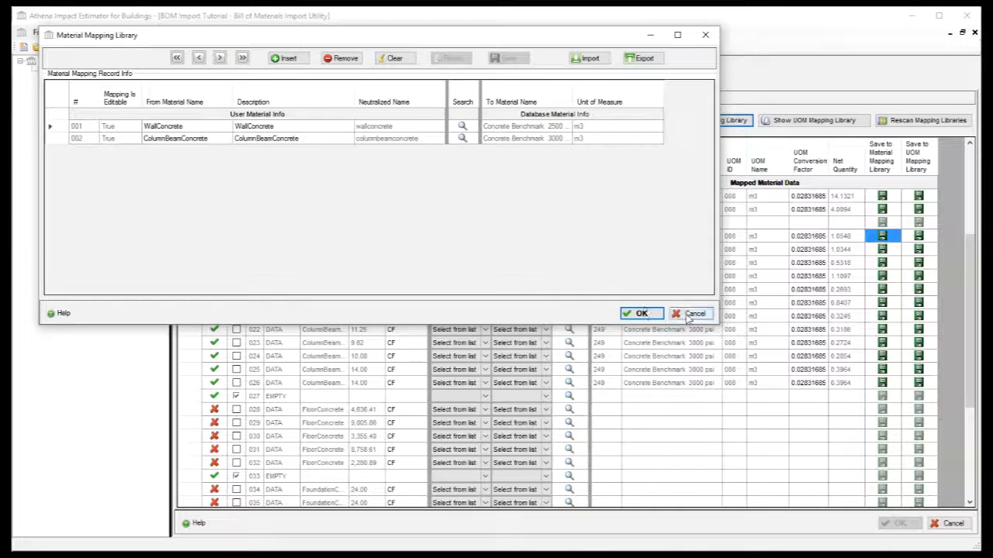
{"action": "left_click", "coordinate": [637, 314]}
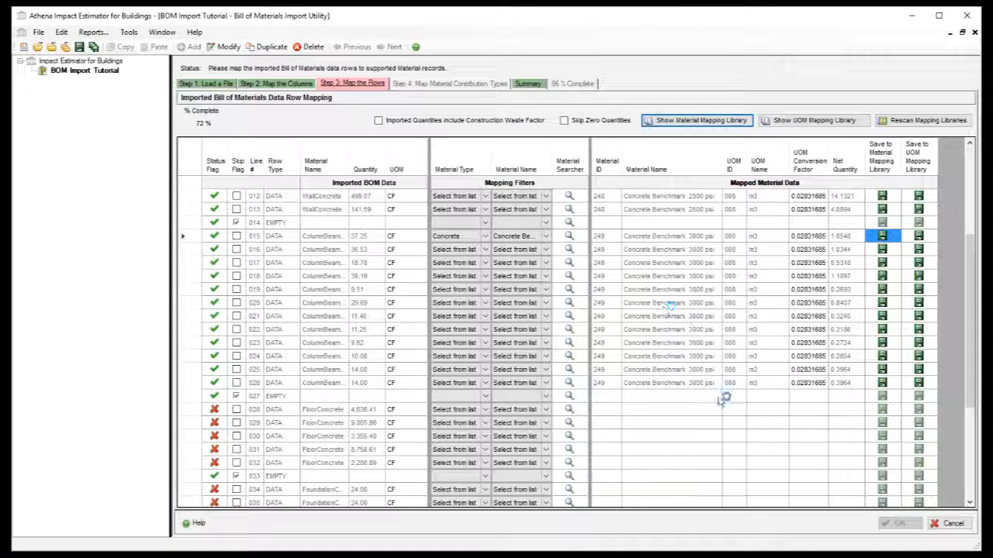
- Map the FloorConcrete on line 028 to Concrete, Concrete Benchmark 4000 psi, and save it to the material mapping library
{"action": "scroll", "coordinate": [499, 397], "scroll_direction": "down", "scroll_amount": 2}
{"action": "scroll", "coordinate": [499, 397], "scroll_direction": "down", "scroll_amount": 2}
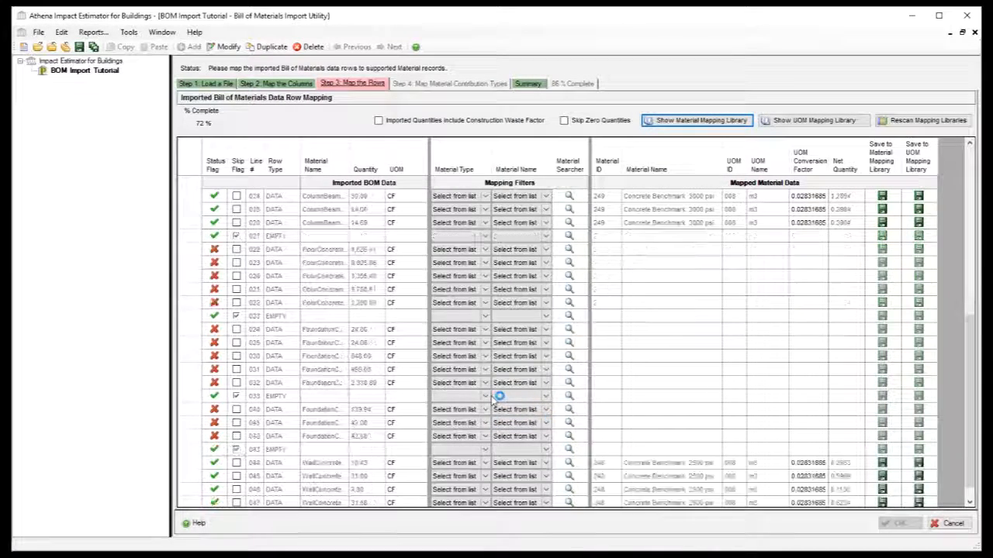
{"action": "left_click", "coordinate": [486, 249]}
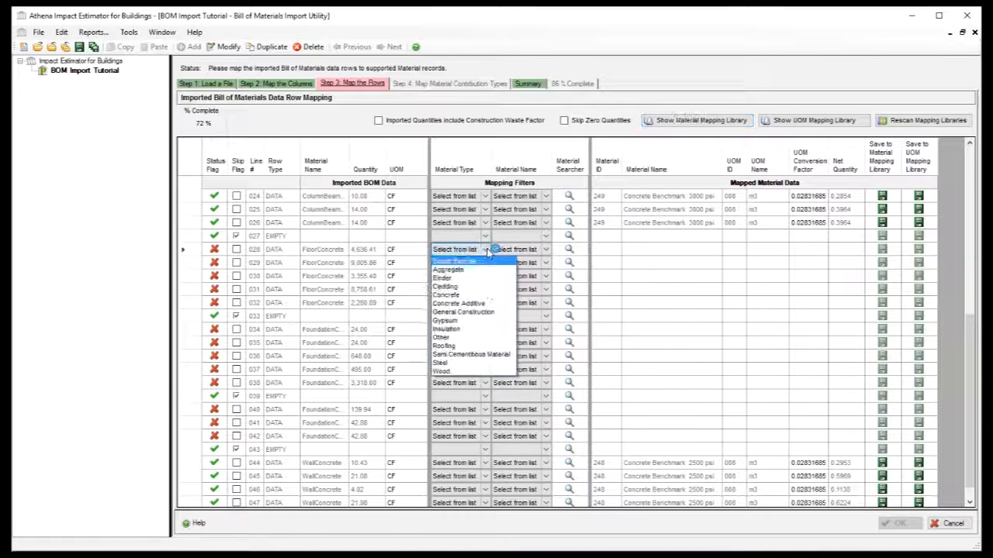
{"action": "left_click", "coordinate": [465, 295]}
{"action": "left_click", "coordinate": [547, 250]}
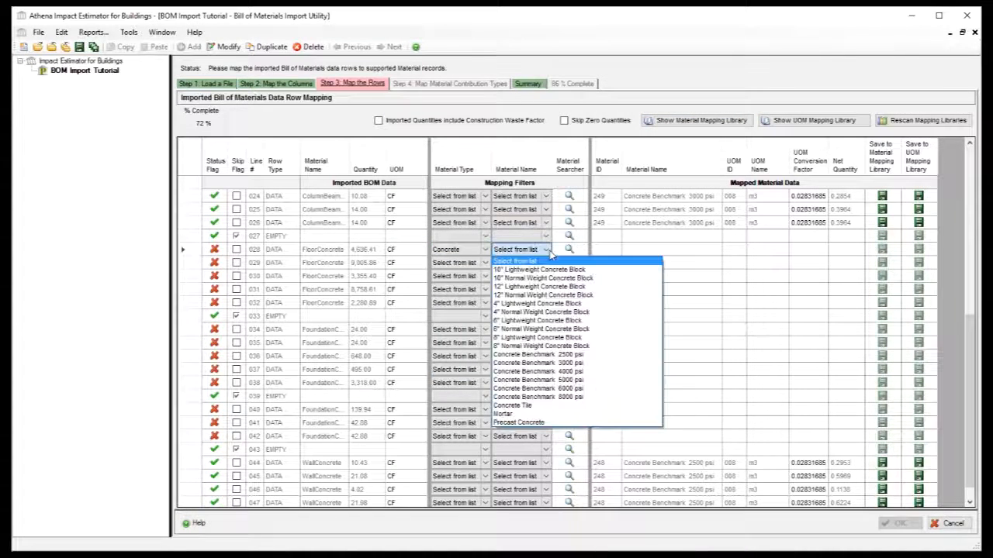
{"action": "left_click", "coordinate": [549, 372]}
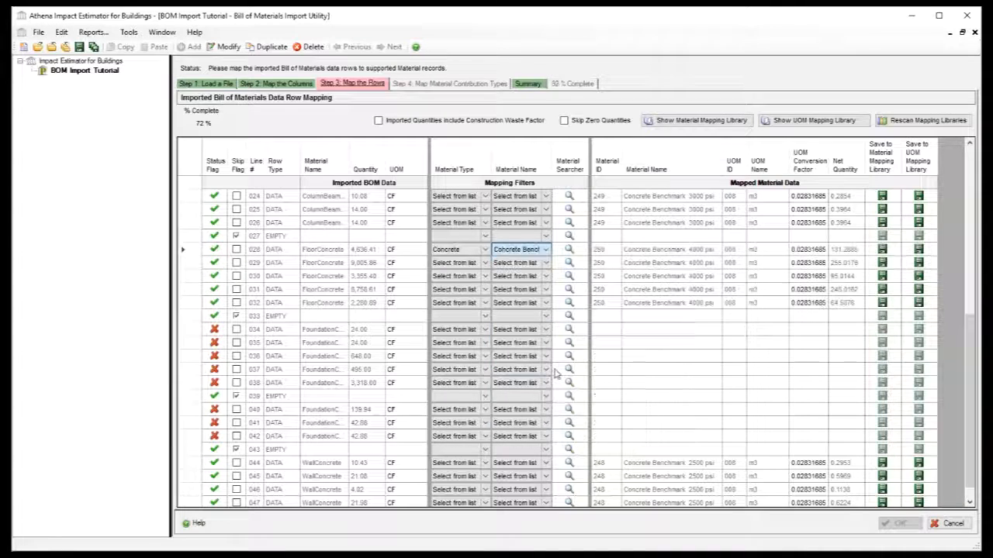
{"action": "left_click", "coordinate": [883, 249]}
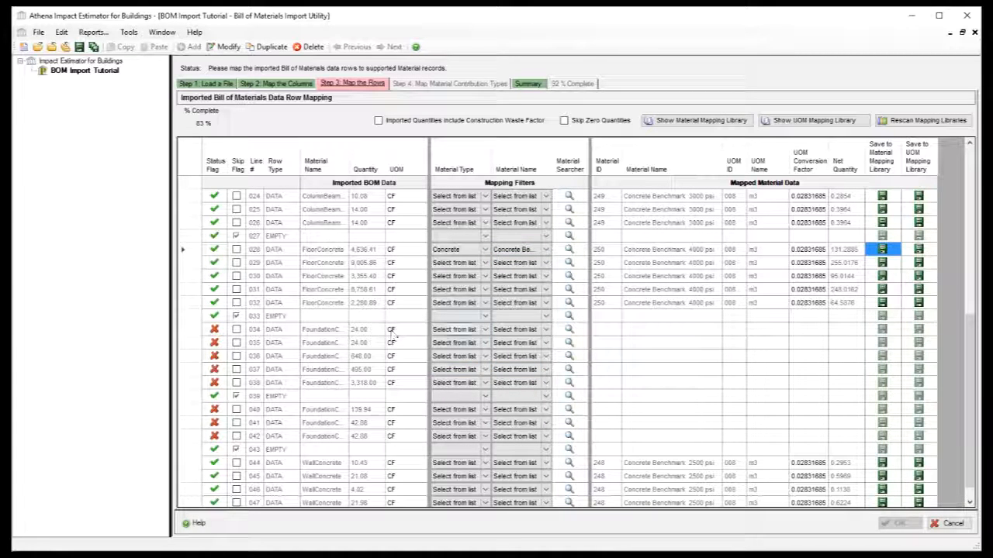
- Map the FoundationConcrete on line 034 to Concrete, Concrete Benchmark 5000 psi, and save it to the material mapping library
{"action": "left_click", "coordinate": [457, 329]}
{"action": "left_click", "coordinate": [484, 329]}
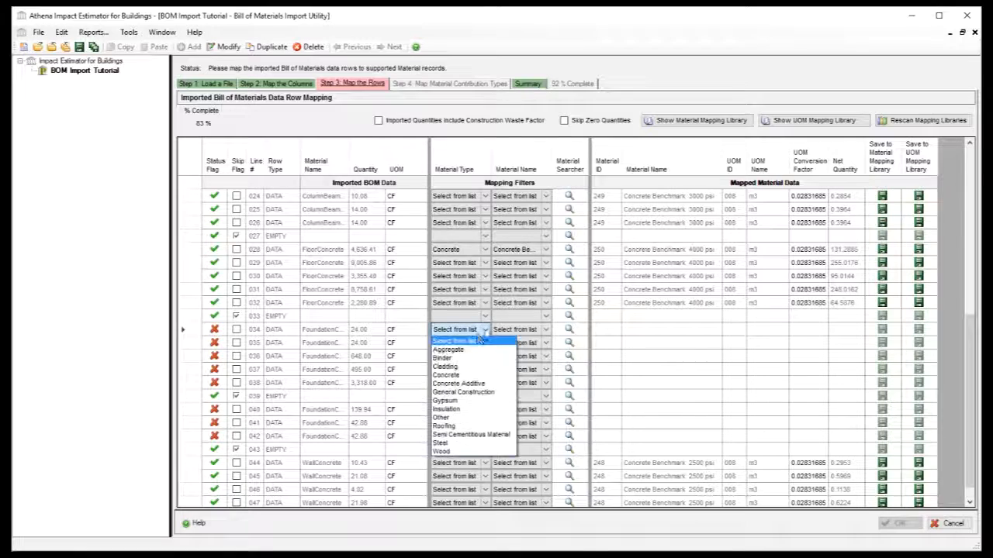
{"action": "left_click", "coordinate": [456, 374]}
{"action": "left_click", "coordinate": [542, 329]}
{"action": "left_click", "coordinate": [546, 331]}
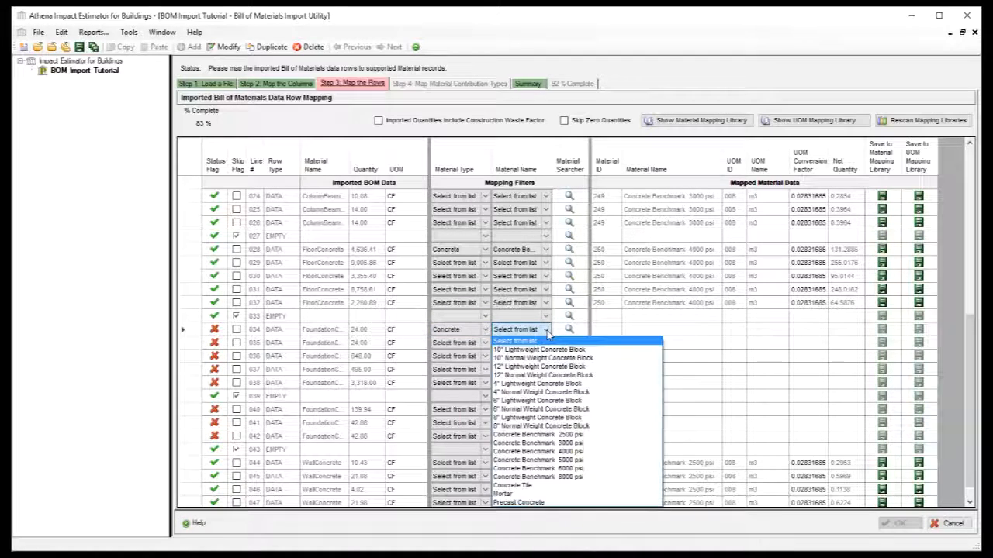
{"action": "left_click", "coordinate": [541, 462]}
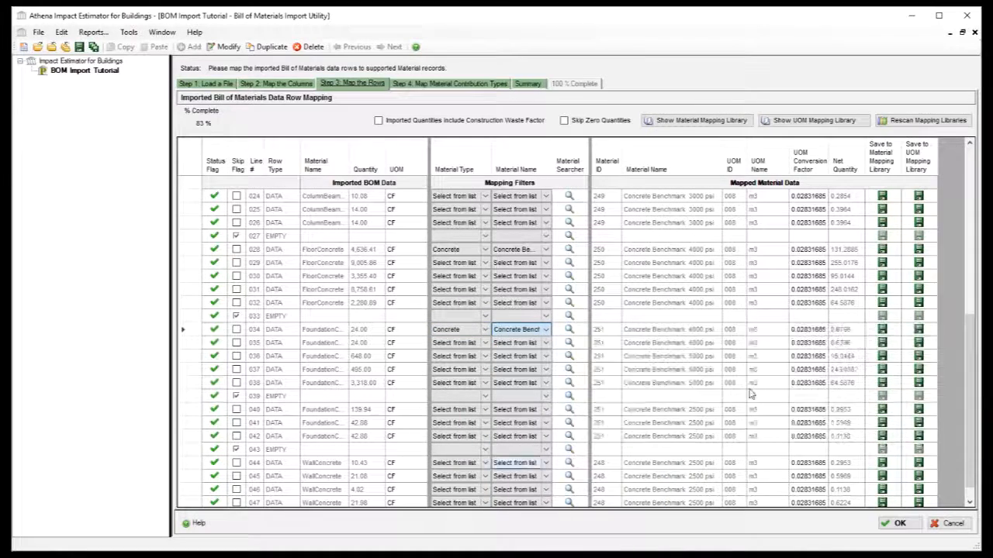
{"action": "left_click", "coordinate": [882, 329]}
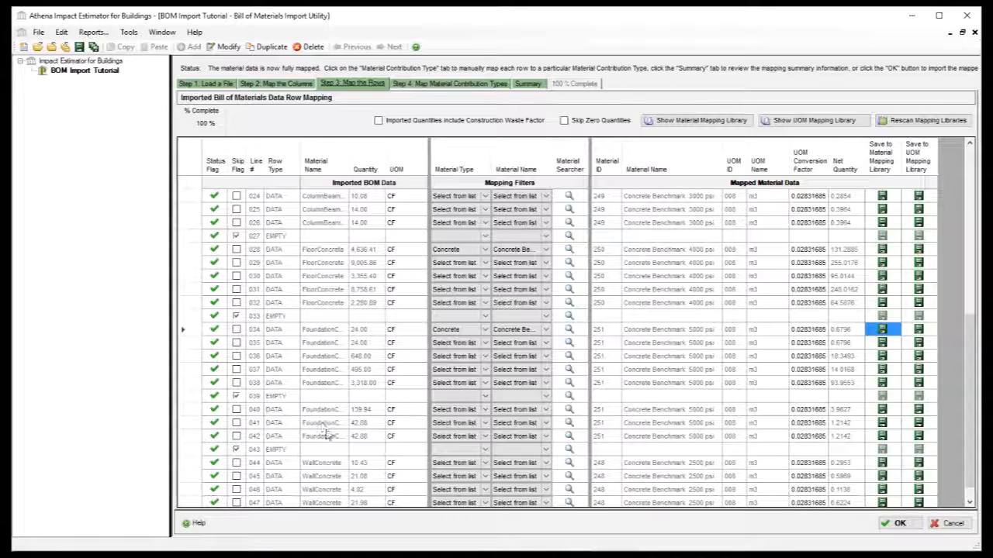
- Review the mapped rows through the whole bill of materials and check the saved concrete entries in the material mapping library
{"action": "scroll", "coordinate": [707, 392], "scroll_direction": "down", "scroll_amount": 1}
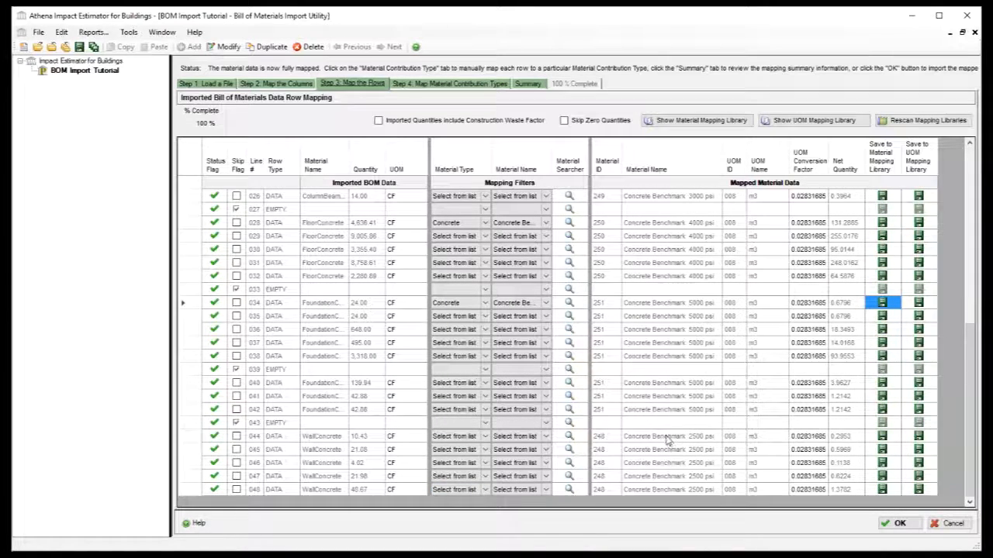
{"action": "scroll", "coordinate": [665, 440], "scroll_direction": "up", "scroll_amount": 8}
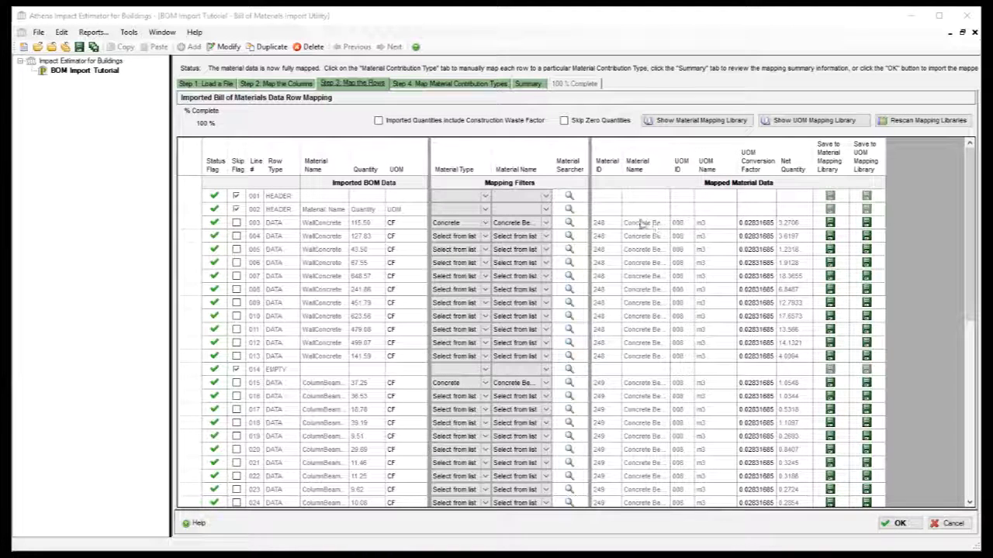
{"action": "left_click", "coordinate": [712, 122]}
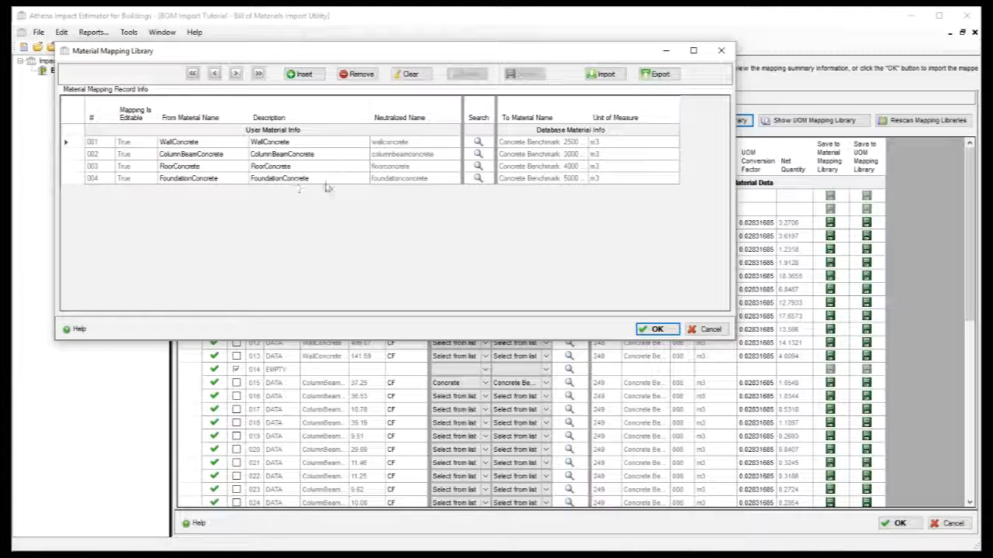
{"action": "left_click", "coordinate": [656, 330]}
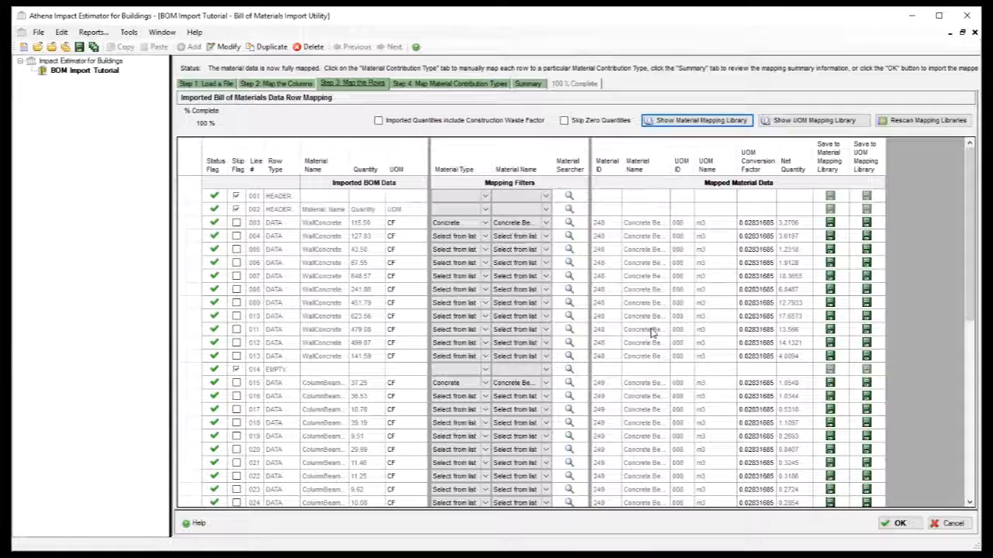